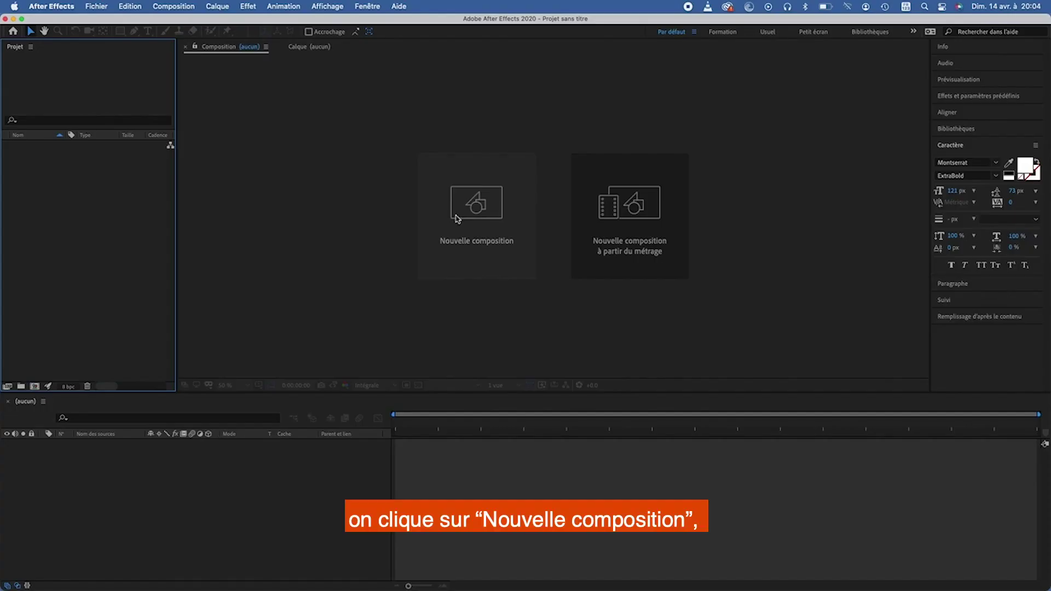
# - Create a new composition named INTRO
pyautogui.click(457, 219)
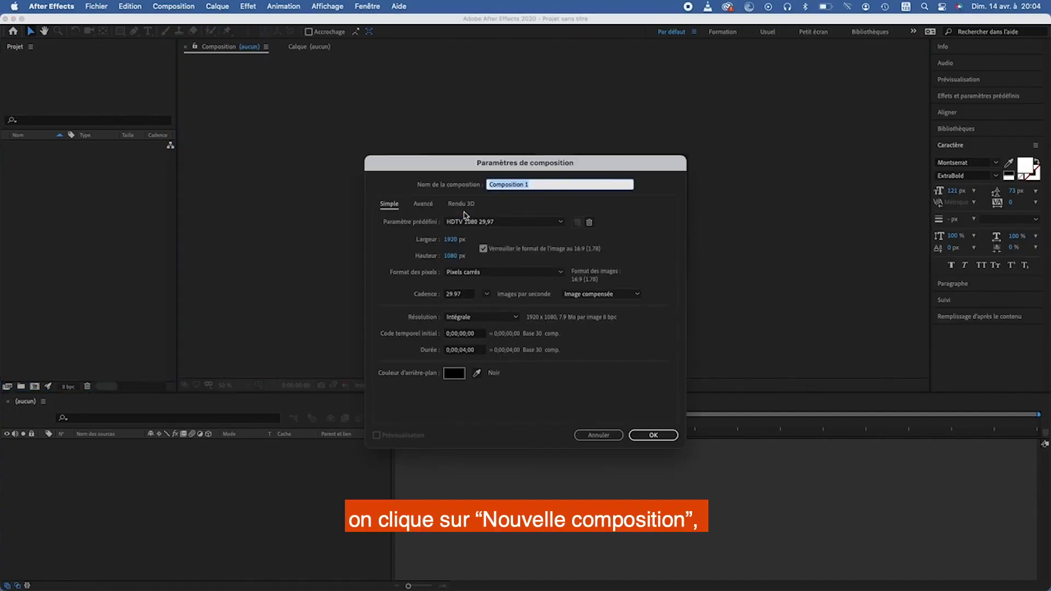
pyautogui.write('INTRO')
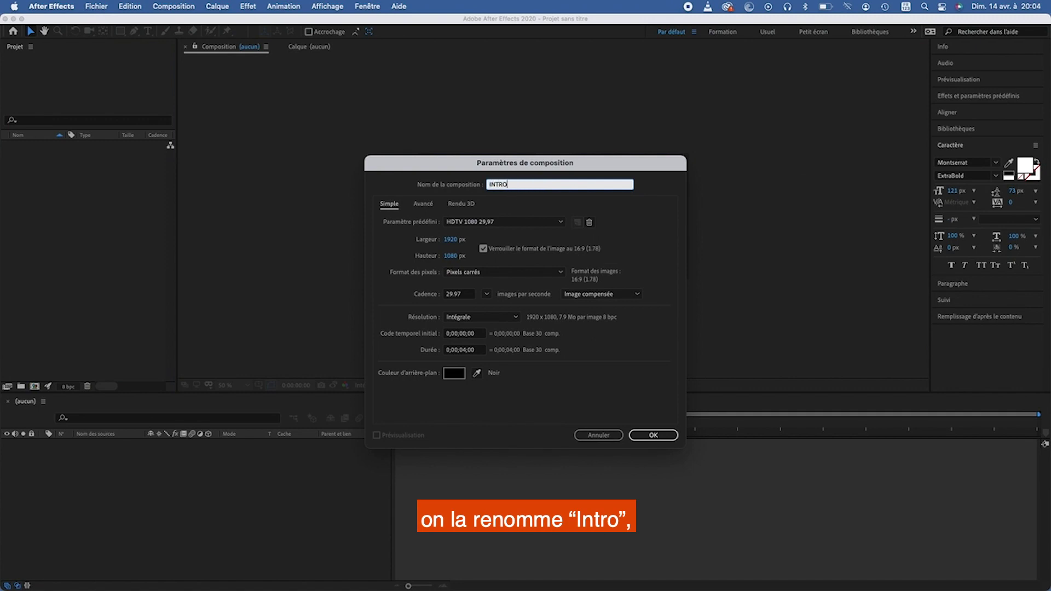
pyautogui.click(655, 435)
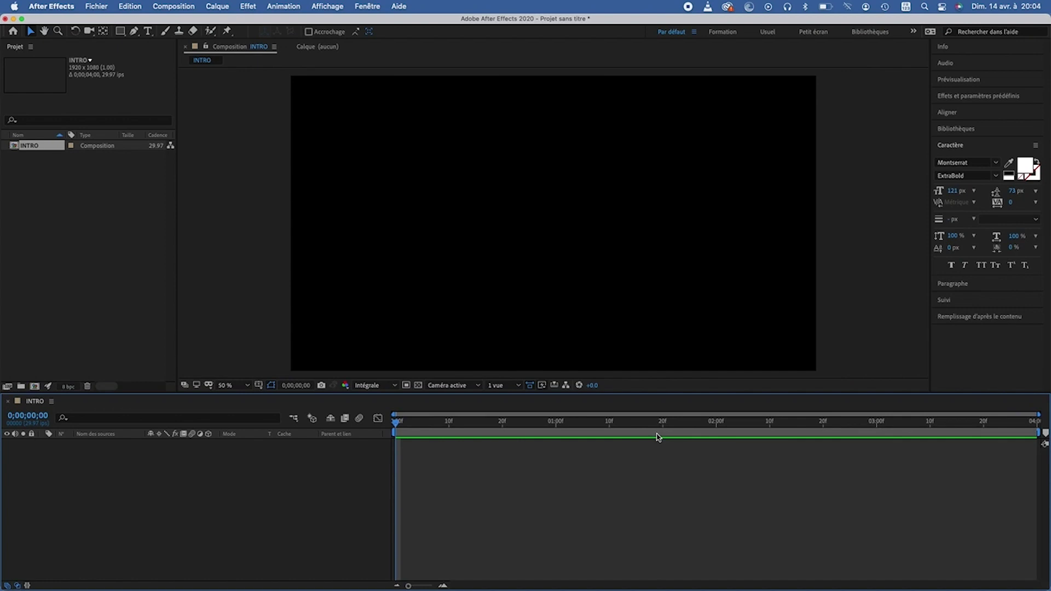
# - Show the title/action safe guides and type the title 'BLONDIN OFFICE' as a text layer
pyautogui.click(257, 387)
pyautogui.click(300, 397)
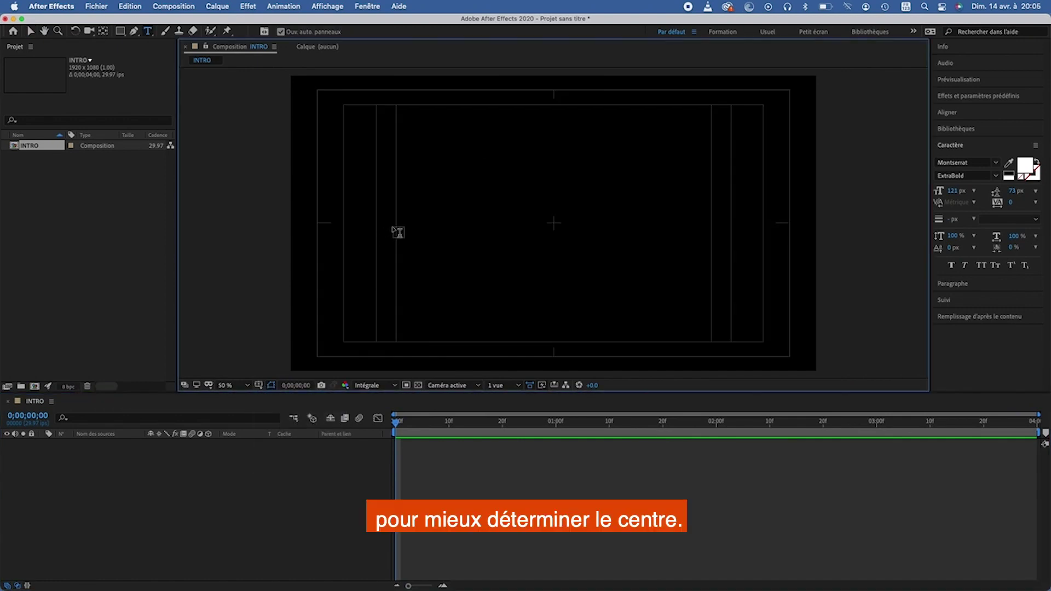
pyautogui.click(397, 225)
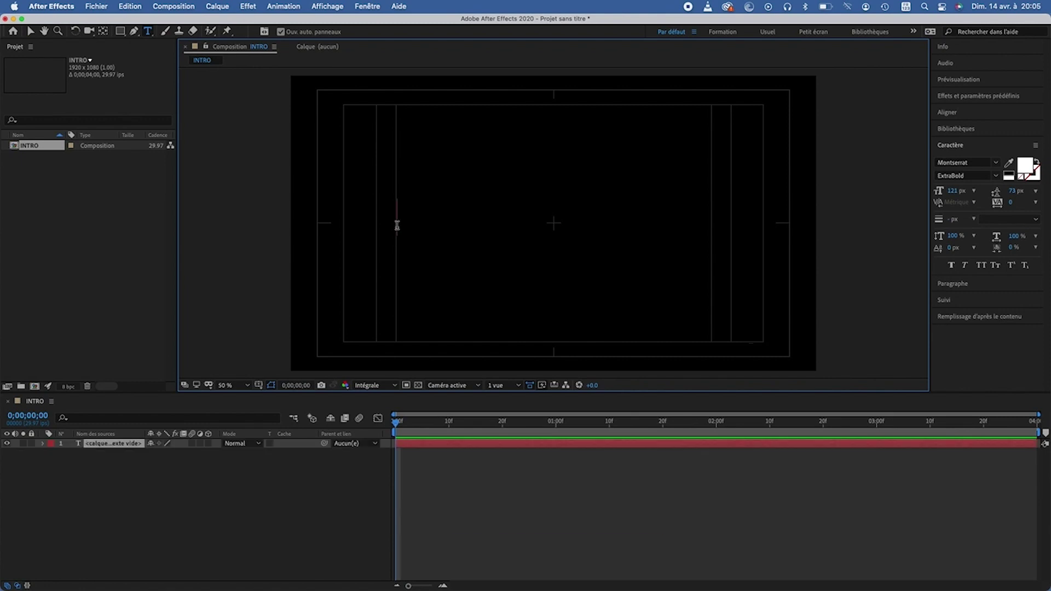
pyautogui.write('BLOND')
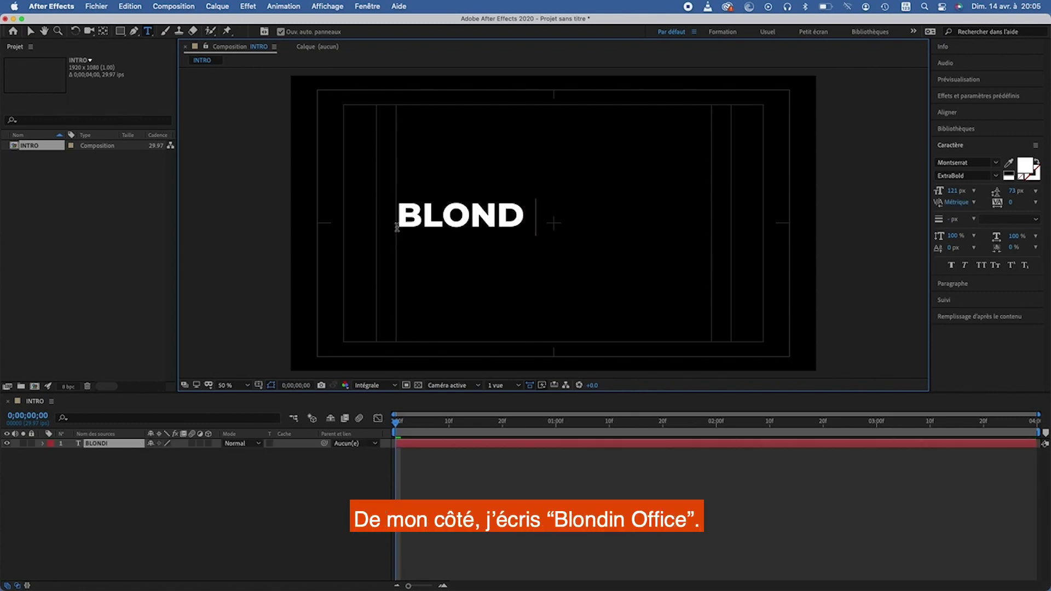
pyautogui.write('IN OFFICE')
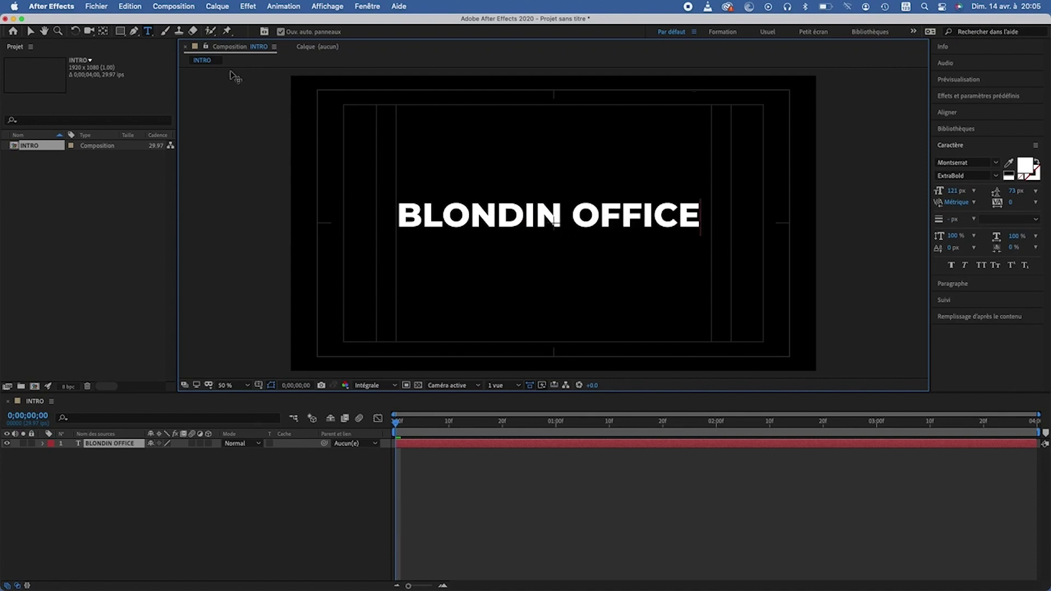
# - Move the BLONDIN OFFICE anchor point from the left edge to the text's centre with Pan Behind
pyautogui.click(103, 31)
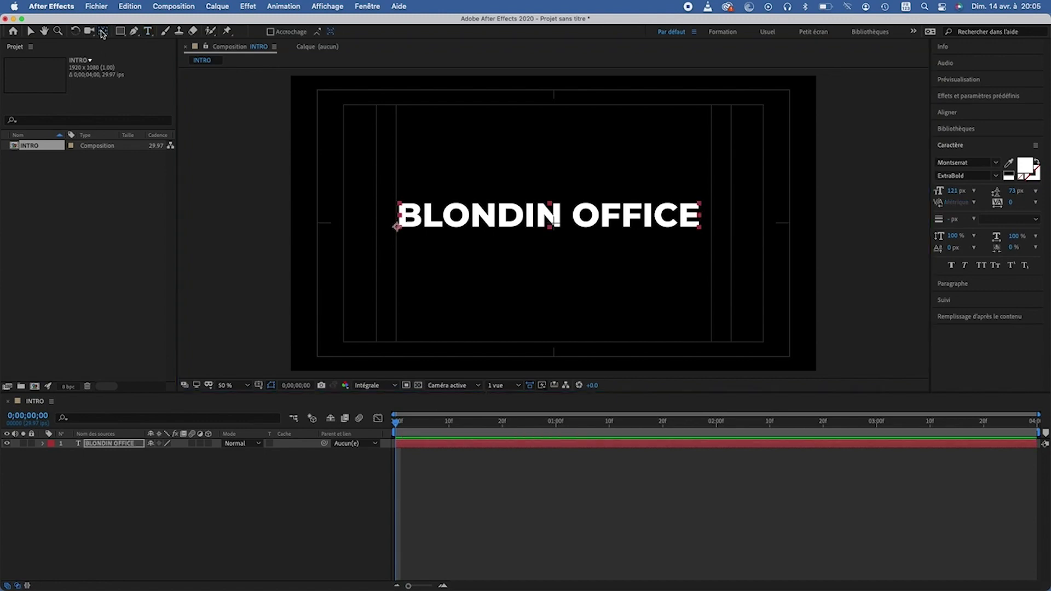
pyautogui.click(398, 229)
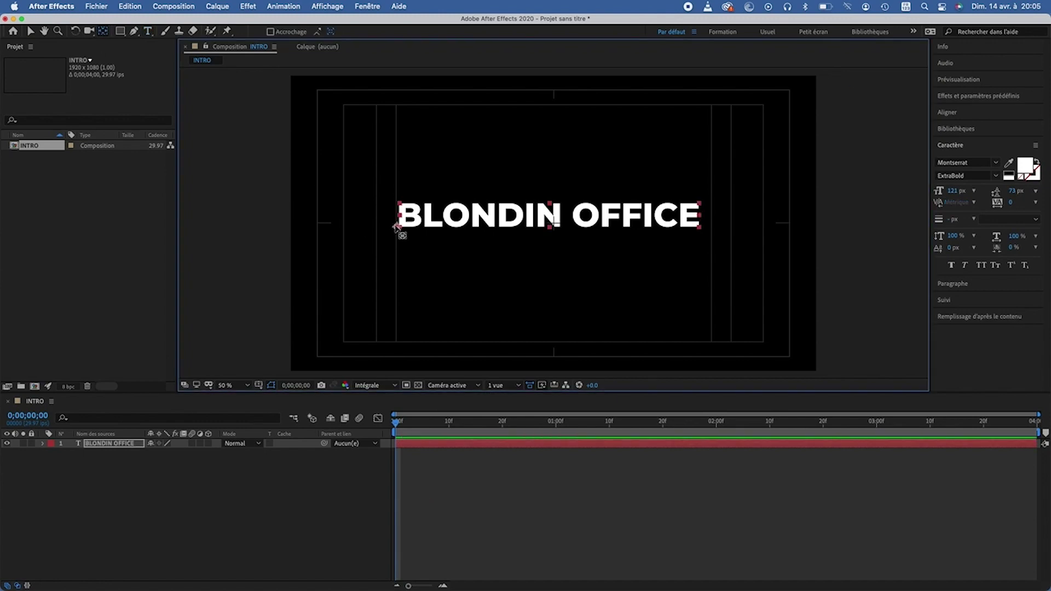
pyautogui.moveTo(398, 228); pyautogui.dragTo(544, 220)
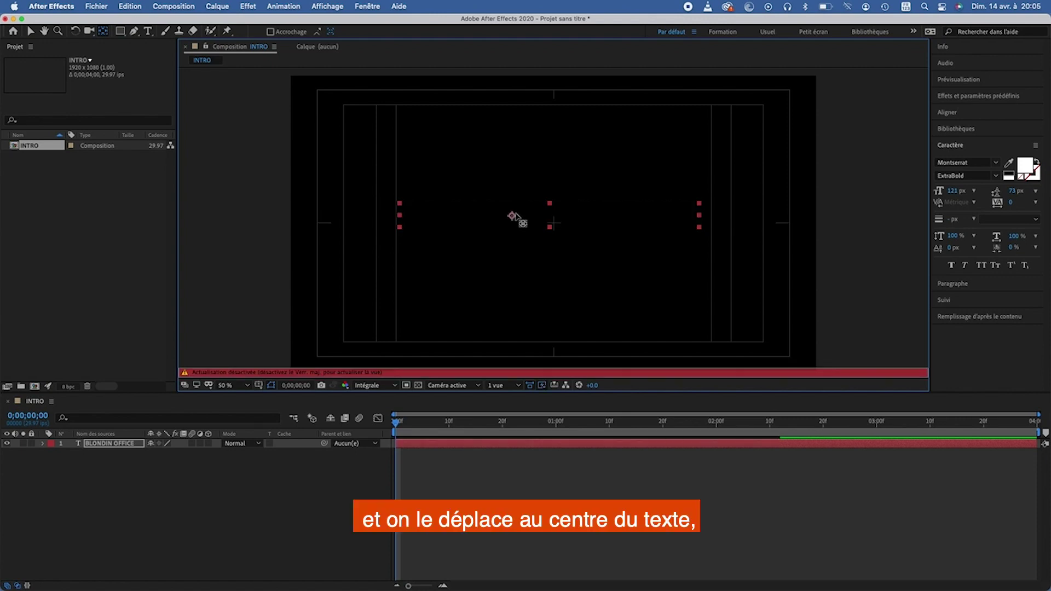
pyautogui.press('capslock')
pyautogui.click(552, 219)
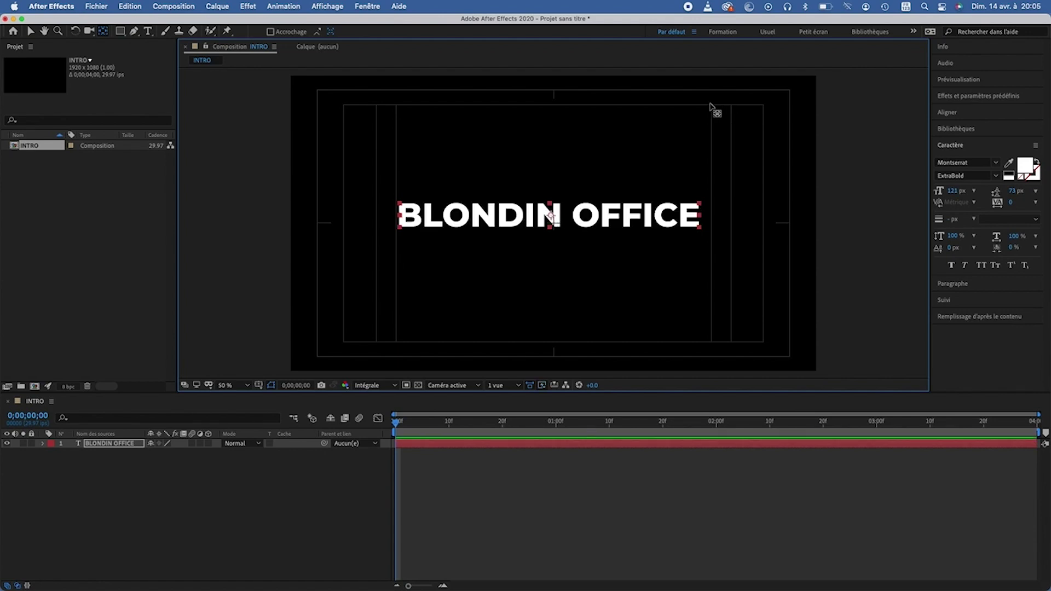
# - Align the text to the horizontal and vertical centre of the composition
pyautogui.click(955, 112)
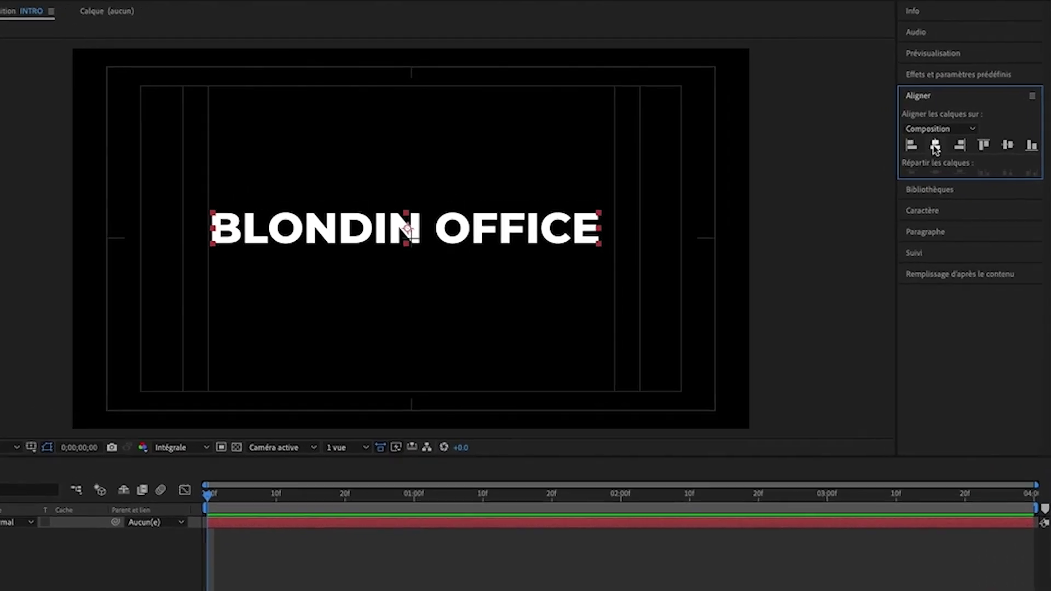
pyautogui.click(936, 146)
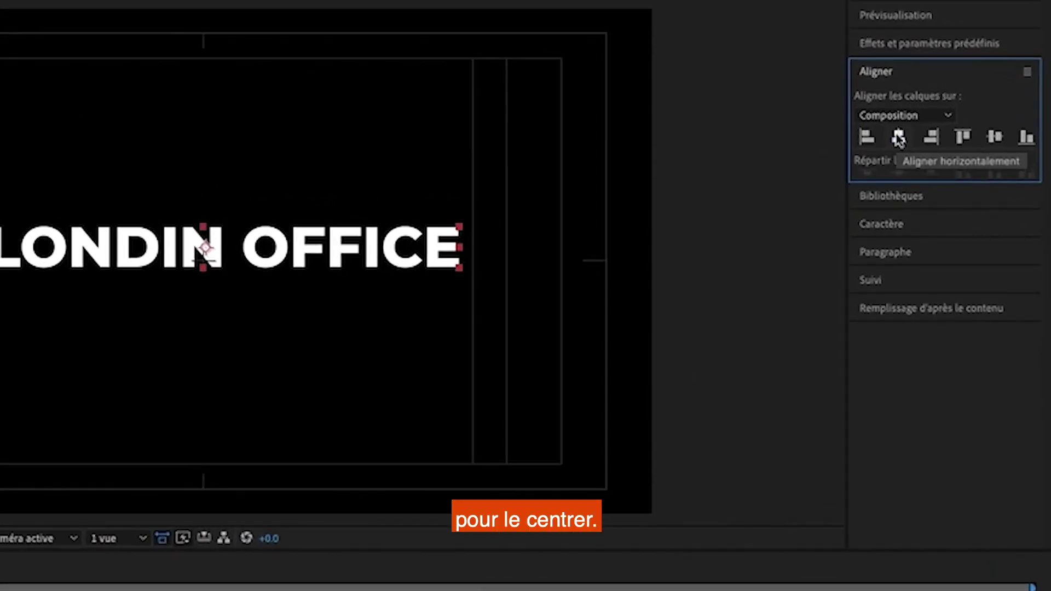
pyautogui.click(994, 137)
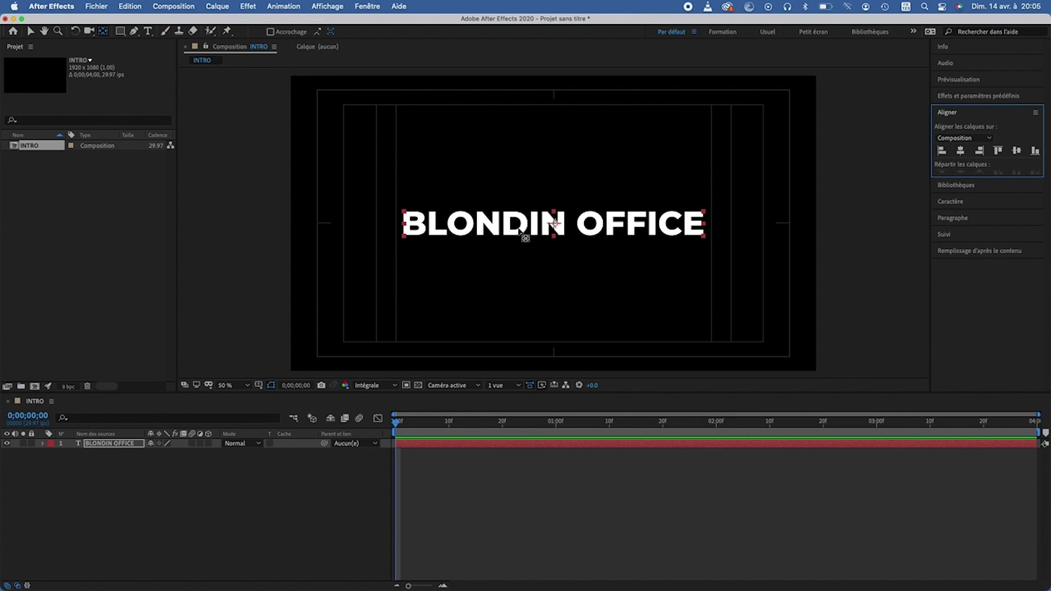
pyautogui.click(316, 480)
pyautogui.click(133, 450)
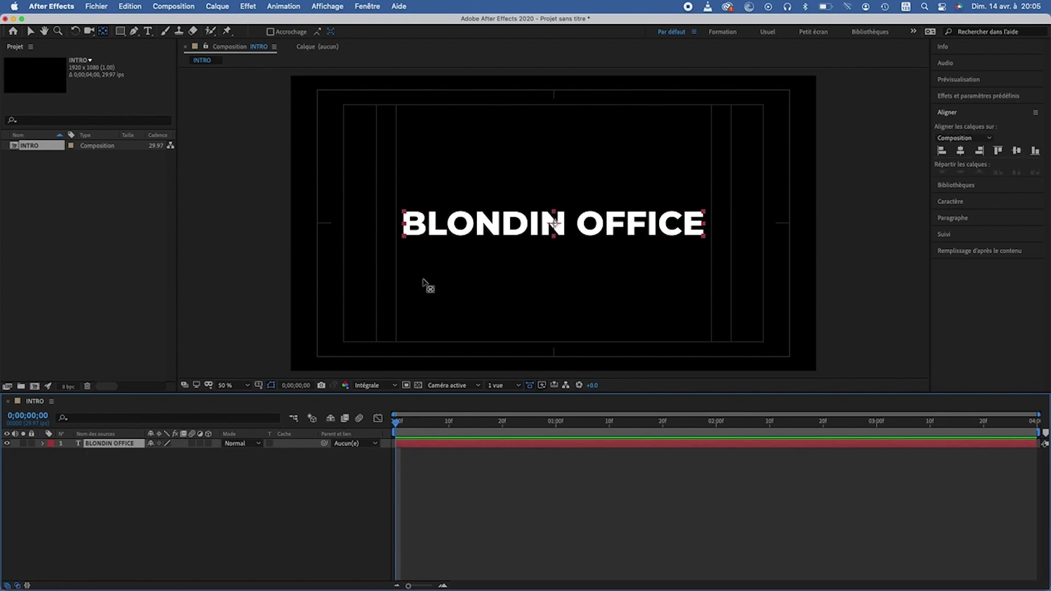
# - Swap fill and stroke on all BLONDIN OFFICE text and set the stroke width to 5 px
pyautogui.click(149, 33)
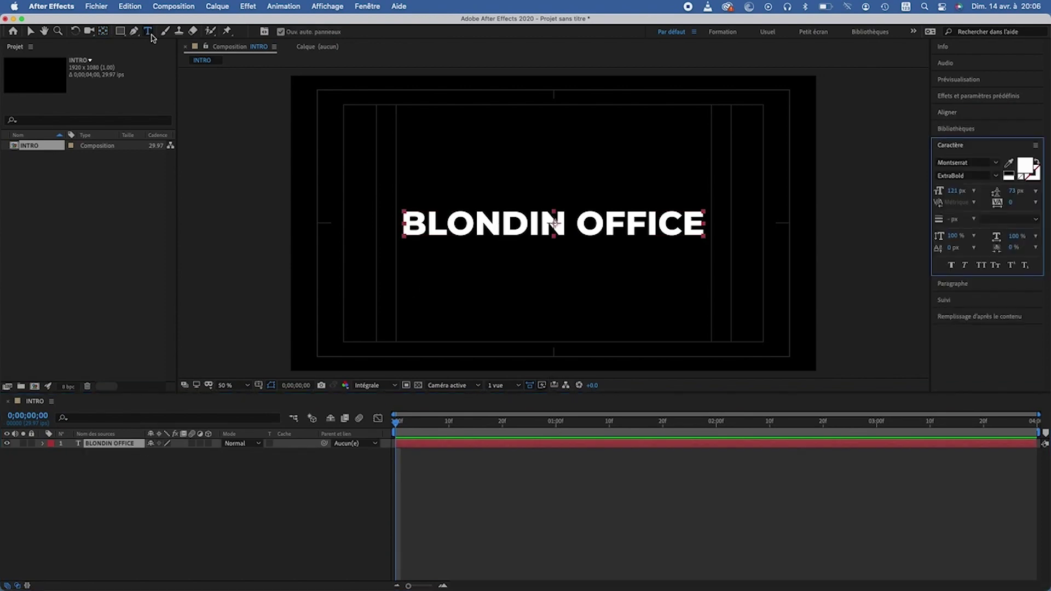
pyautogui.click(479, 230)
pyautogui.press('super+a')
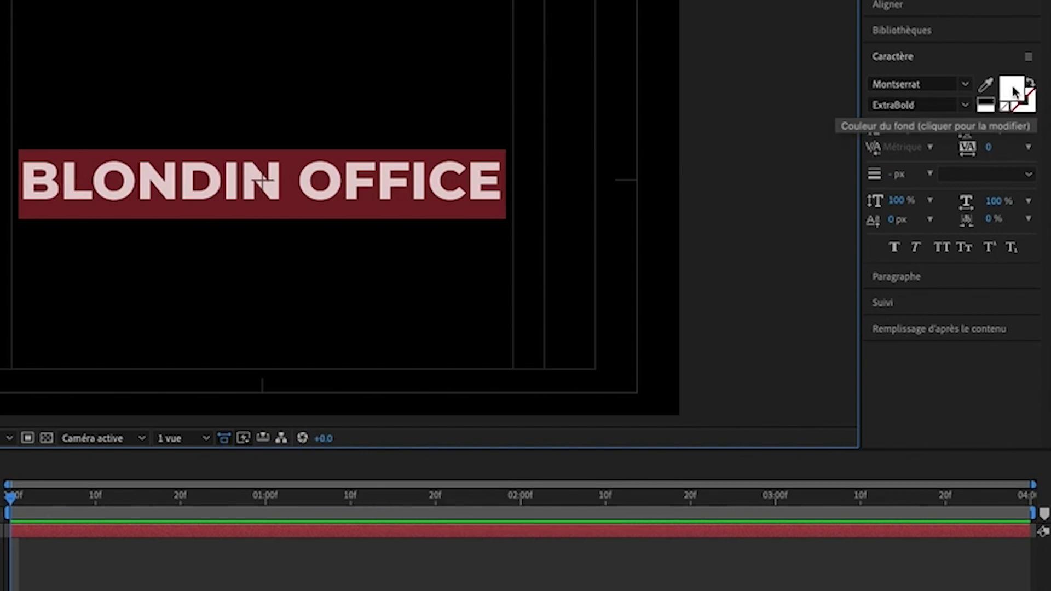
pyautogui.click(1031, 86)
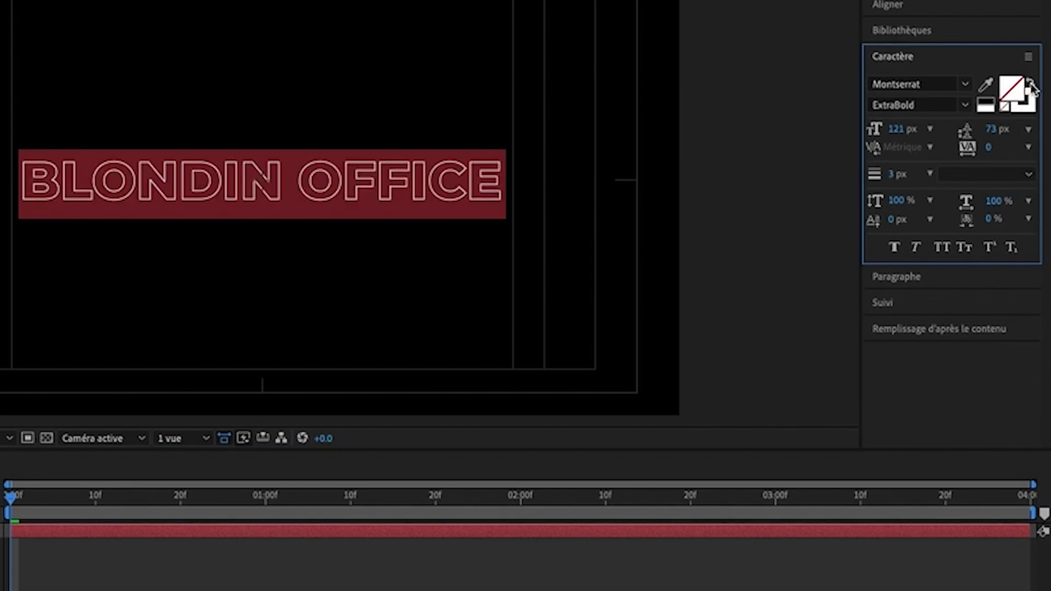
pyautogui.click(892, 176)
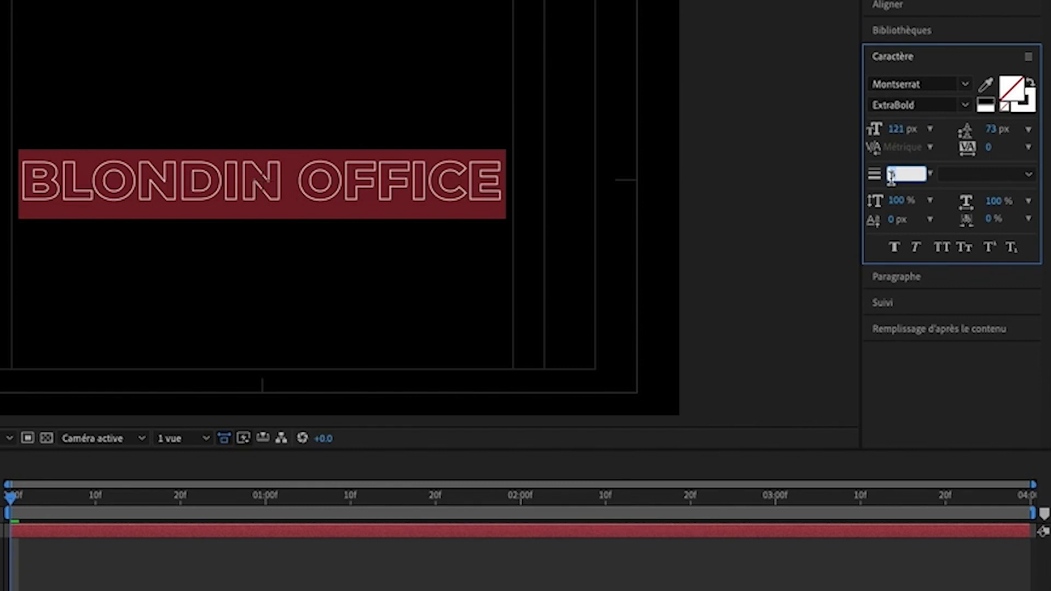
pyautogui.write('5')
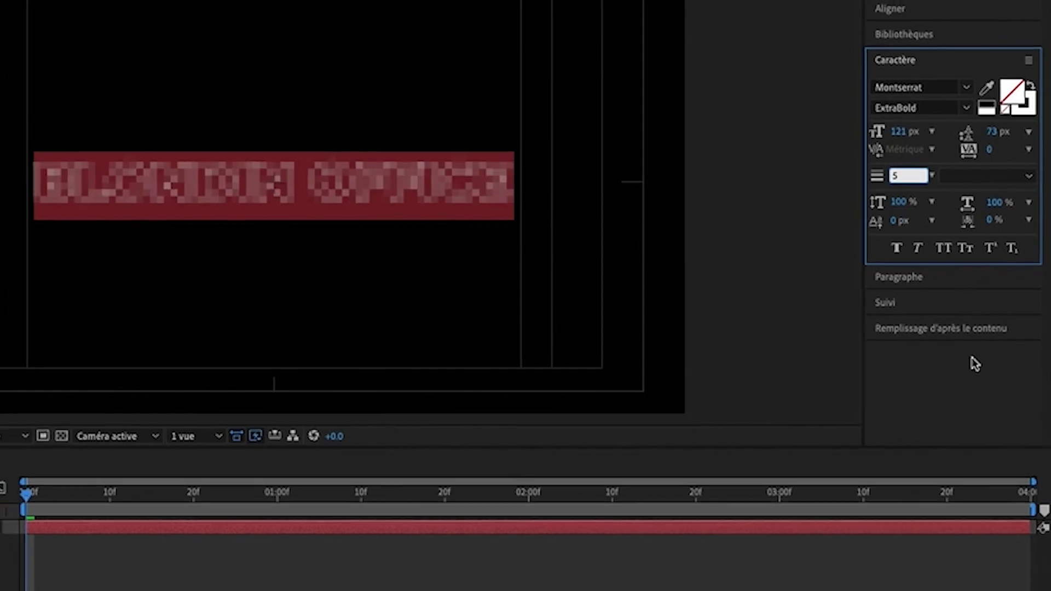
pyautogui.press('Return')
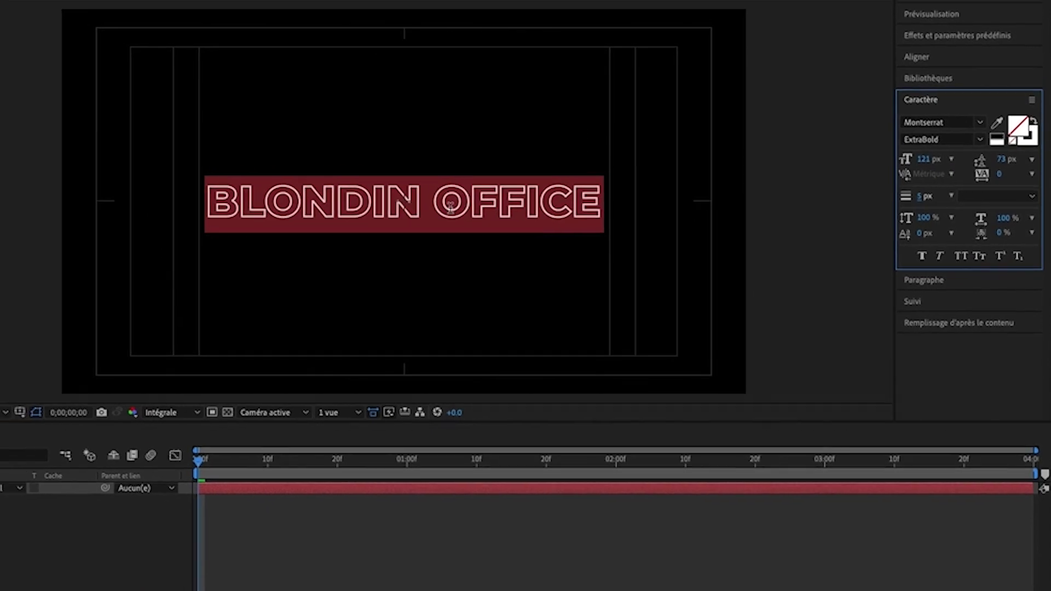
pyautogui.click(450, 207)
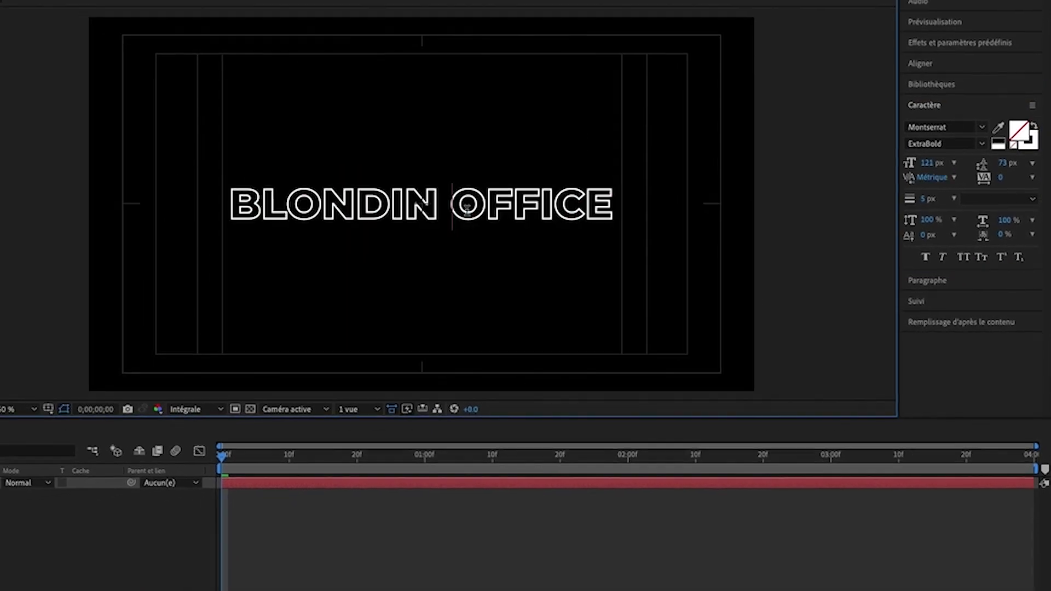
pyautogui.press('Escape')
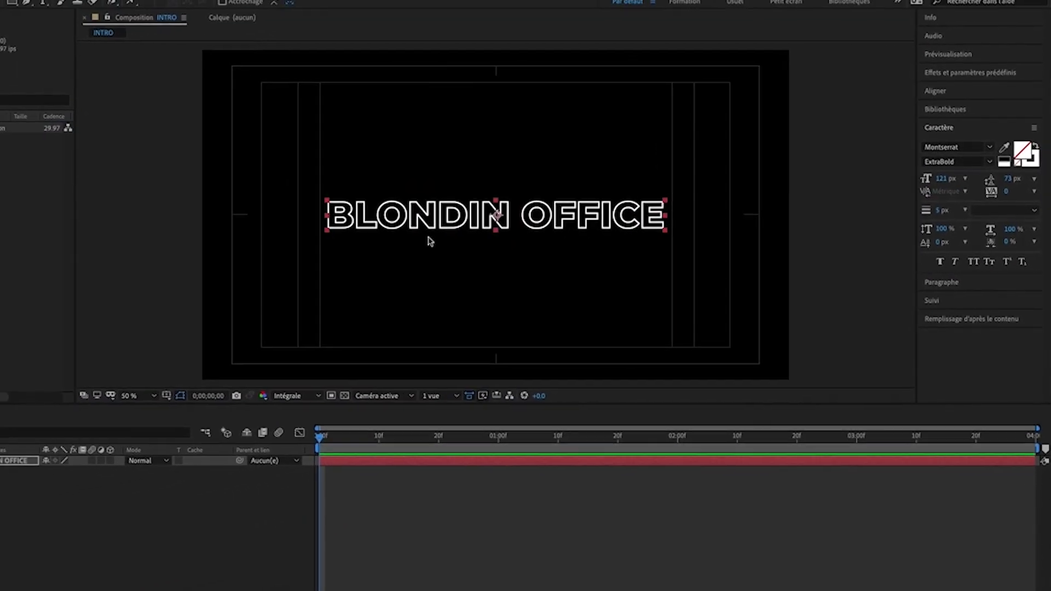
pyautogui.click(544, 228)
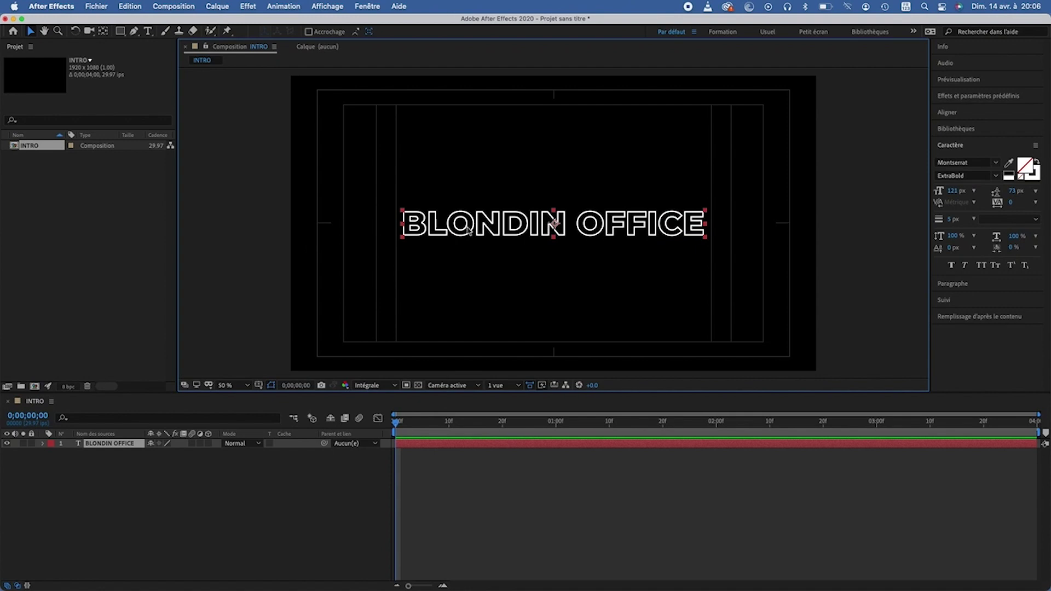
pyautogui.click(113, 481)
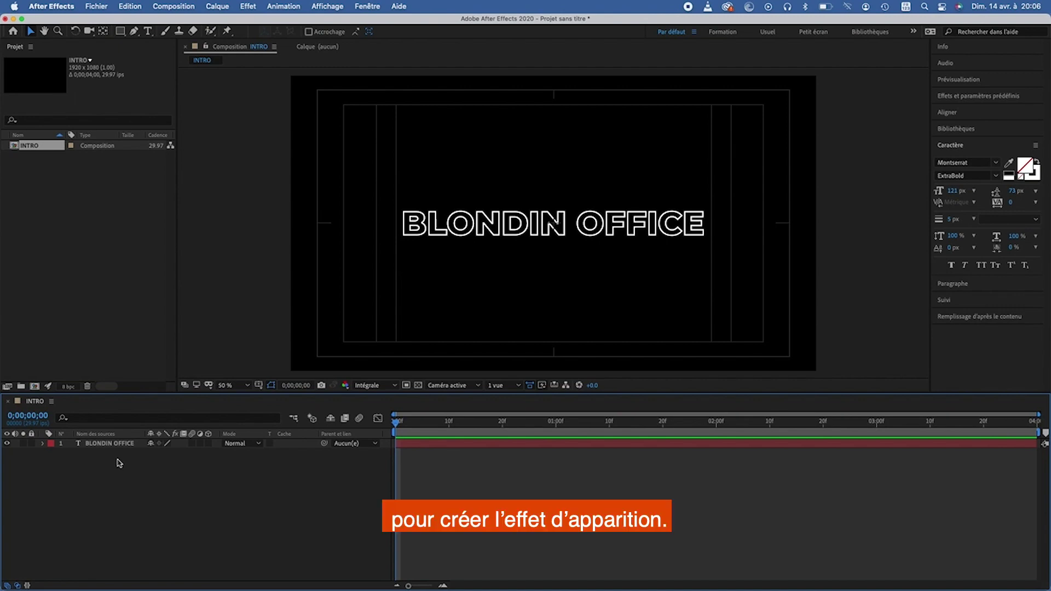
# - Convert the BLONDIN OFFICE text layer with Créer des formes à partir du texte and select the new shape layer
pyautogui.click(110, 444)
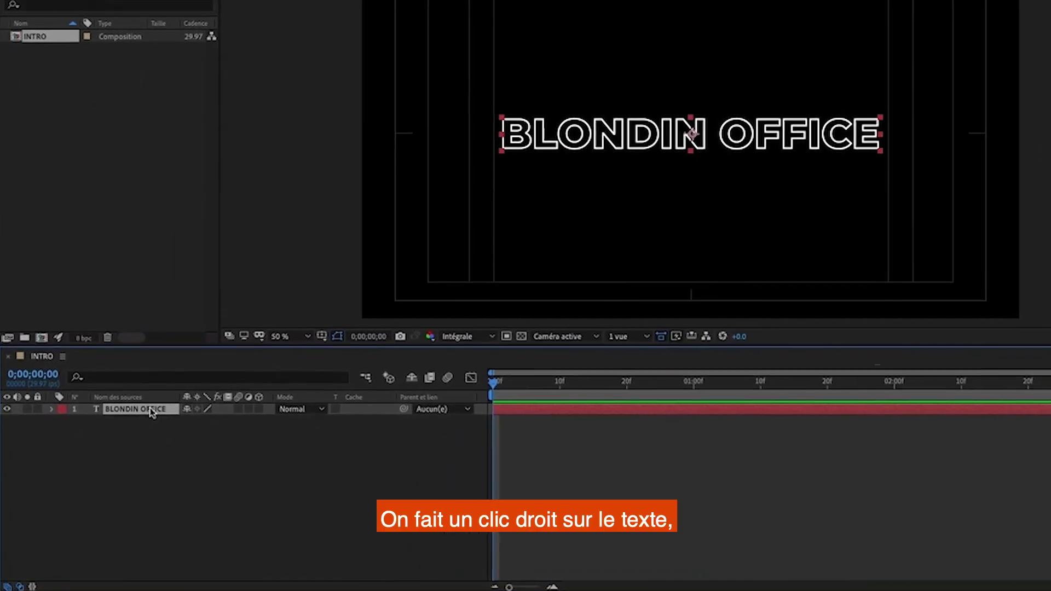
pyautogui.rightClick(139, 426)
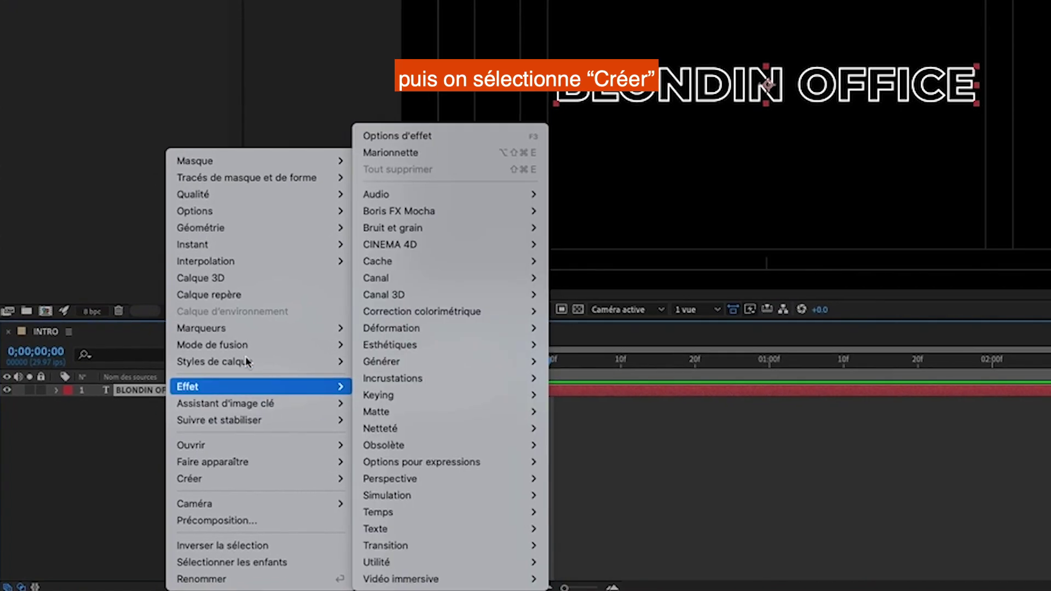
pyautogui.moveTo(264, 479)
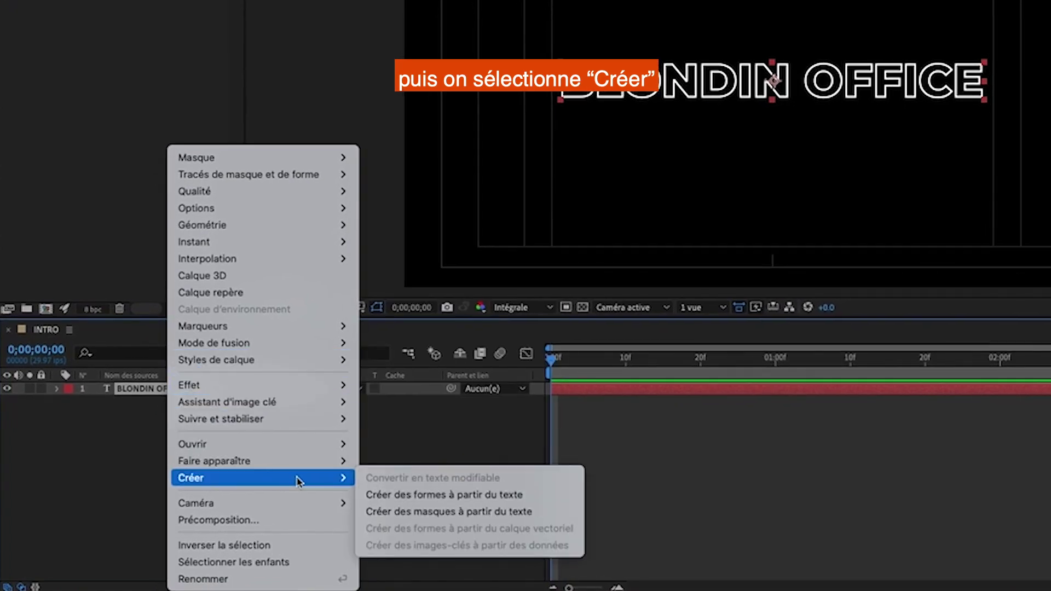
pyautogui.click(467, 494)
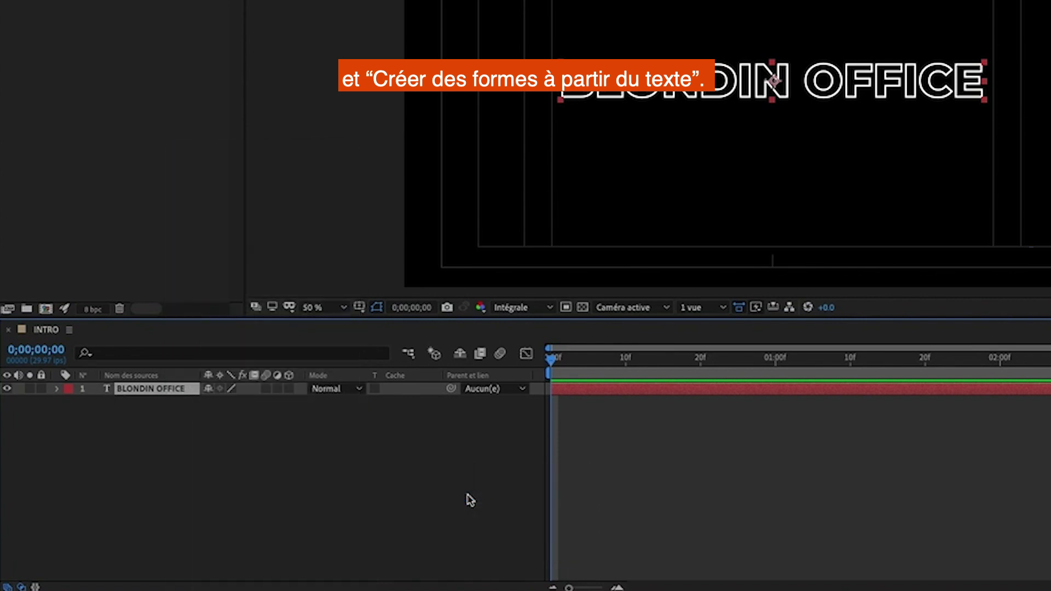
pyautogui.press('capslock')
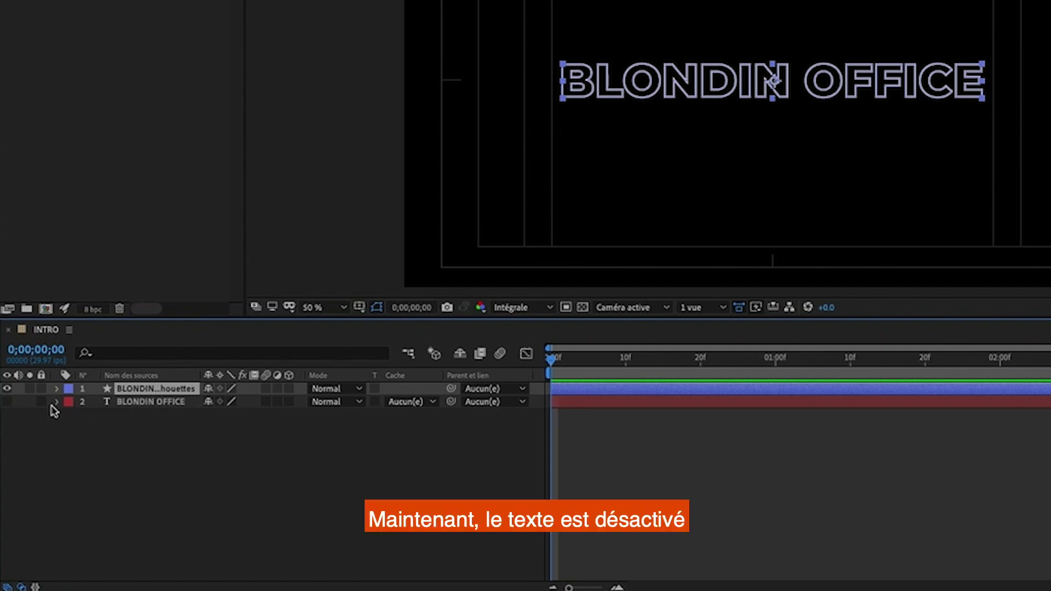
pyautogui.click(140, 405)
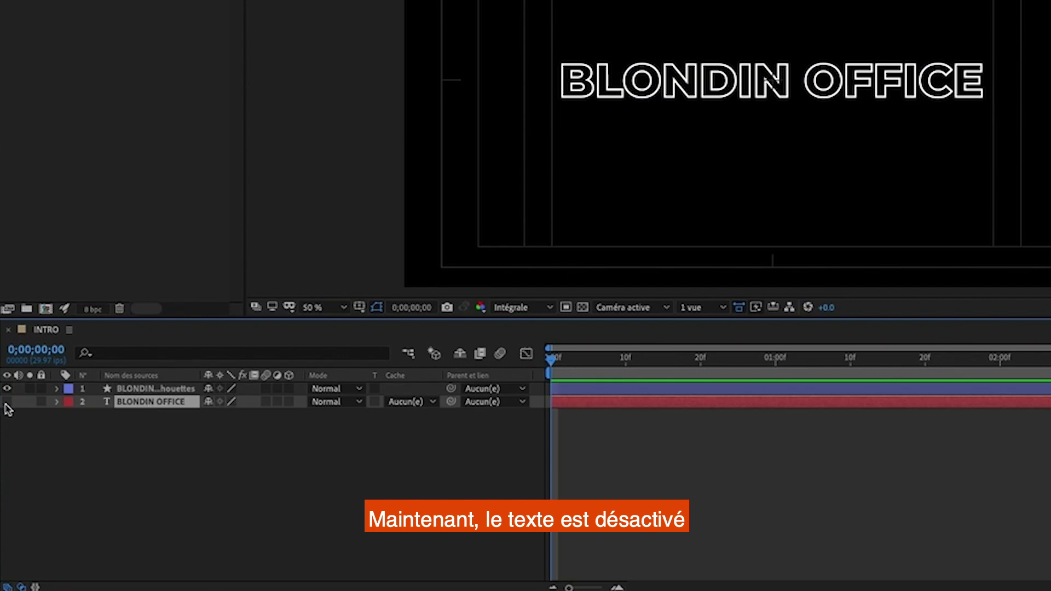
pyautogui.click(158, 389)
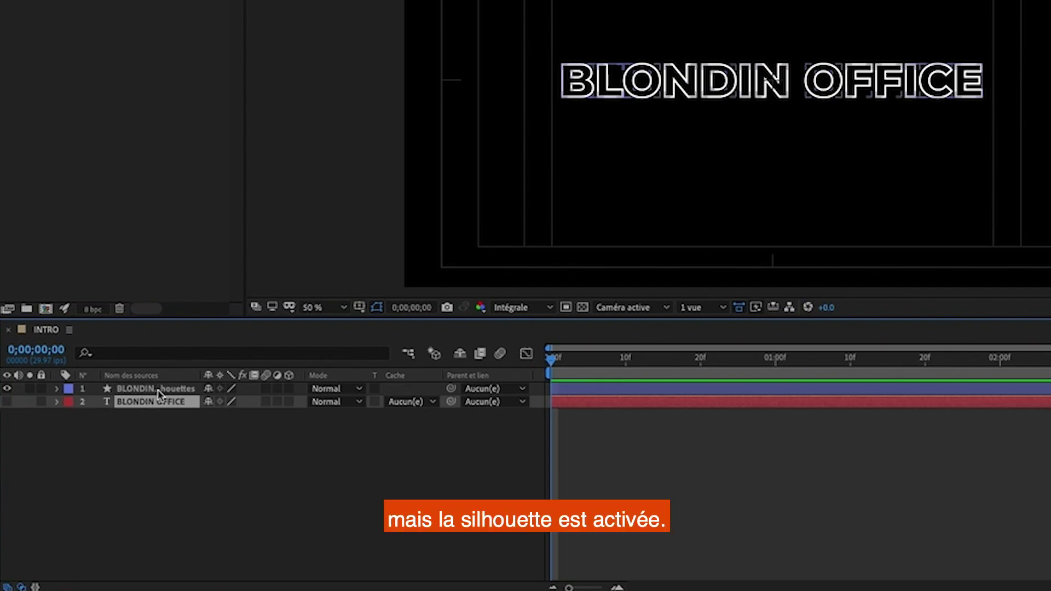
pyautogui.click(159, 389)
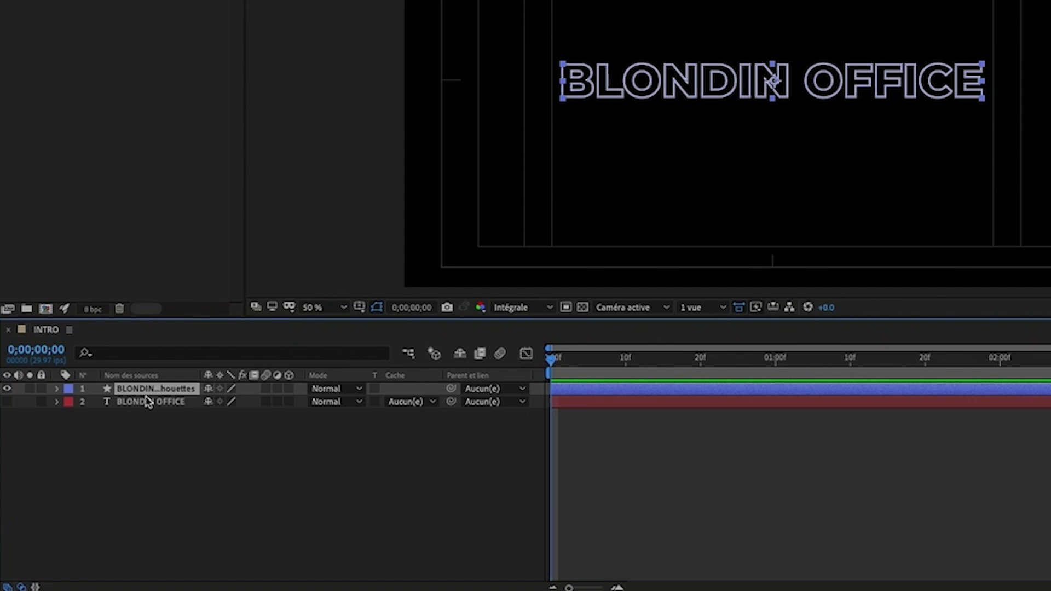
pyautogui.click(150, 436)
# - Expand the outline shape layer and add Réduire les tracés from the Contenu Ajouter menu
pyautogui.click(139, 392)
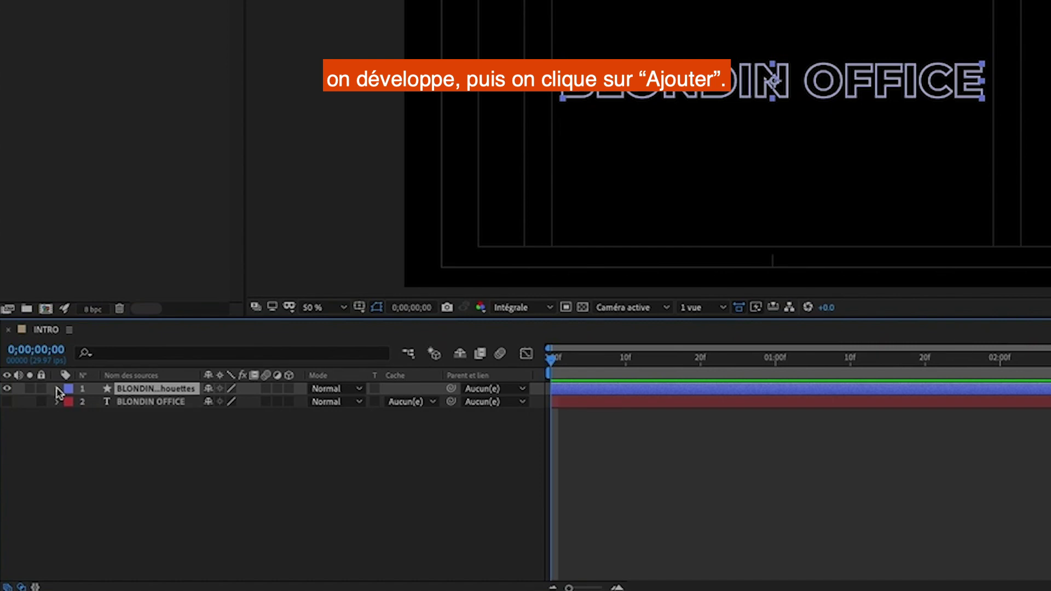
pyautogui.click(57, 389)
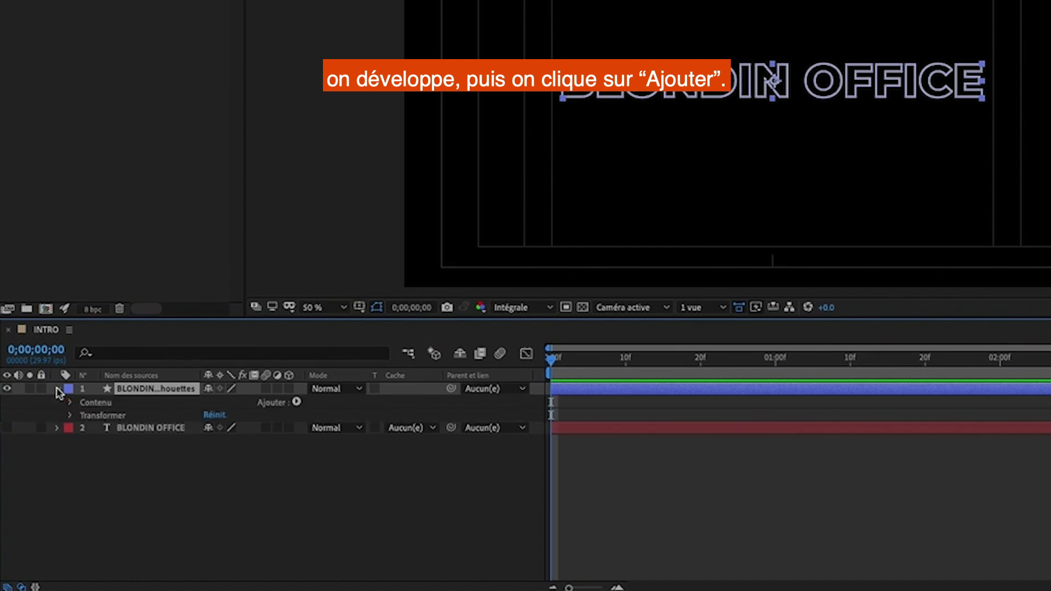
pyautogui.click(296, 403)
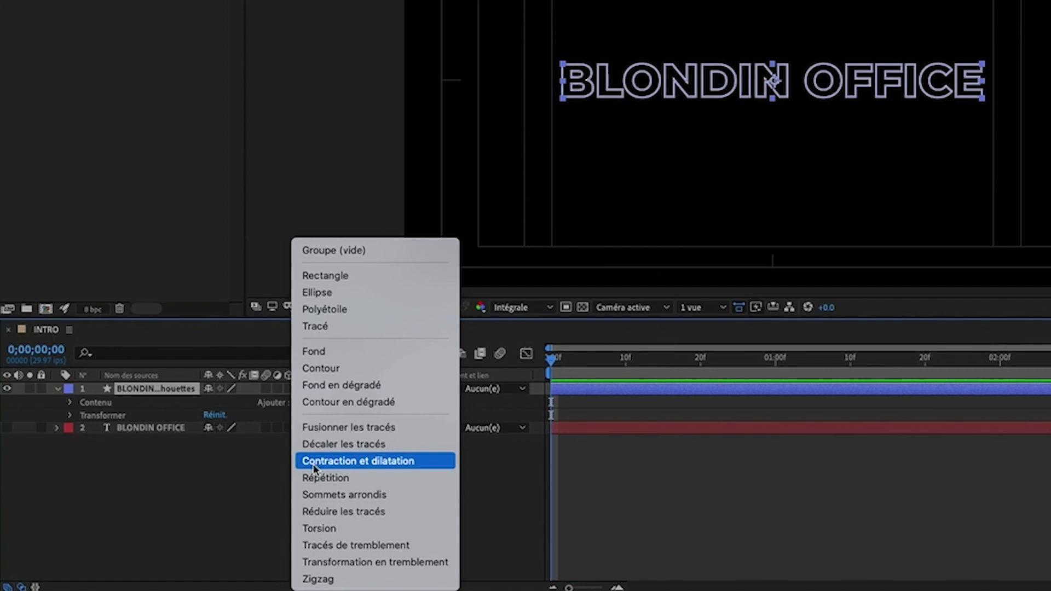
pyautogui.click(340, 512)
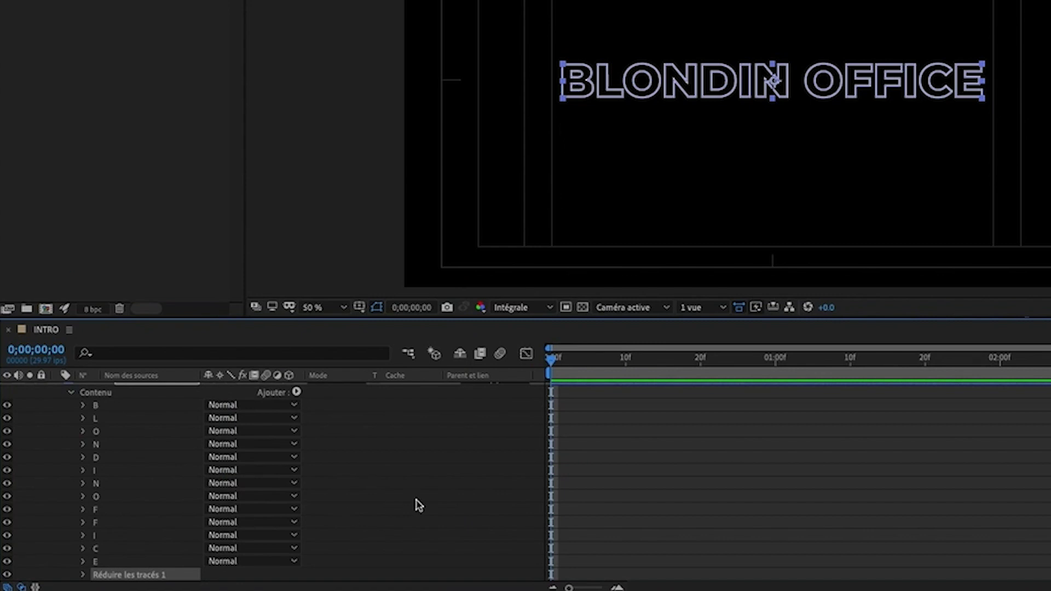
pyautogui.scroll(-1, 419, 505)
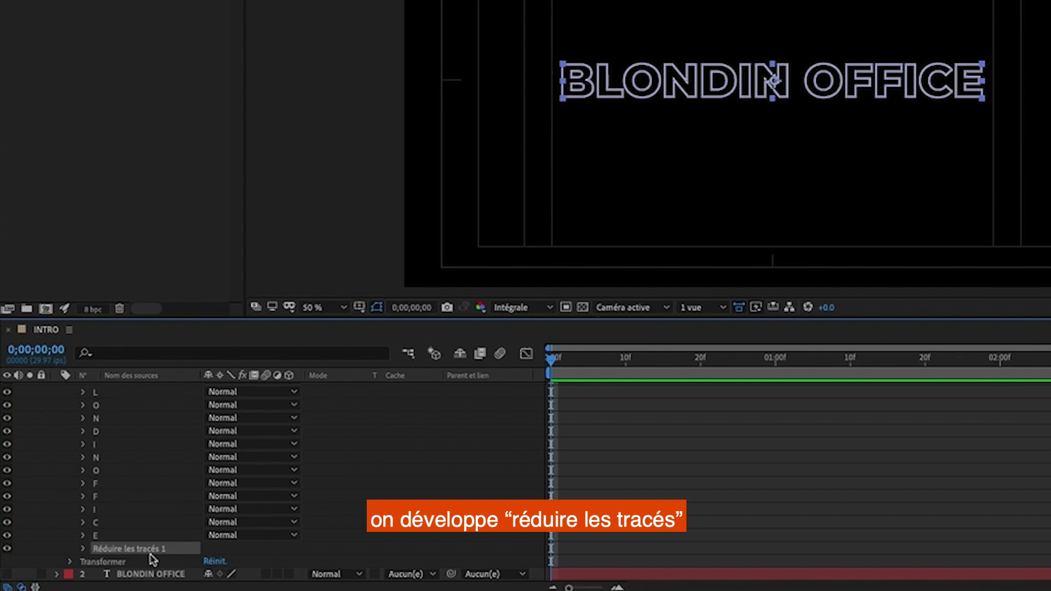
# - Keyframe trim Début at 100% on 0;00 and 0% at 1;10, then return to the start
pyautogui.click(83, 549)
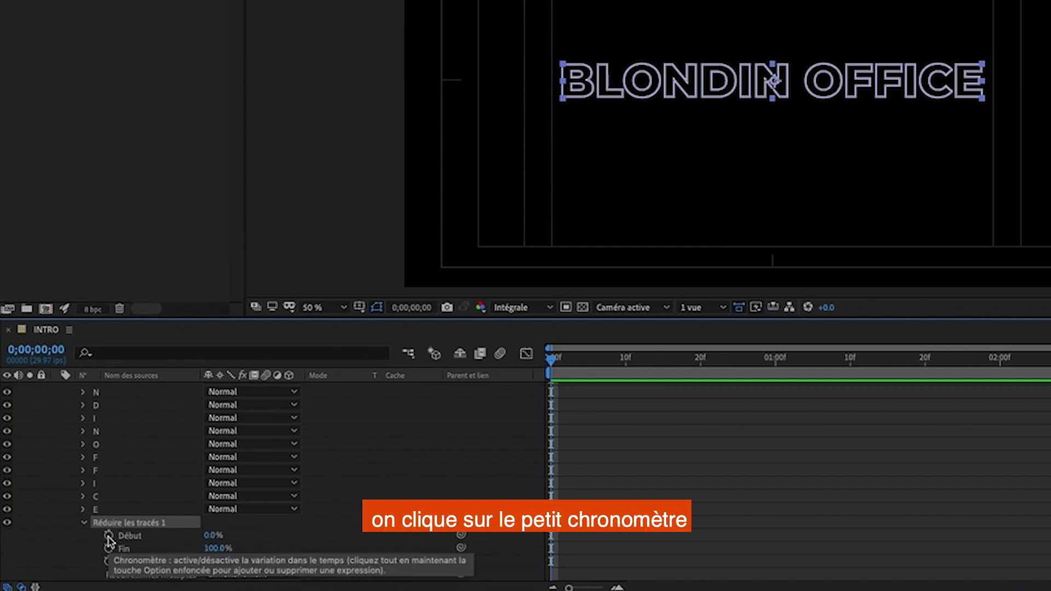
pyautogui.click(109, 537)
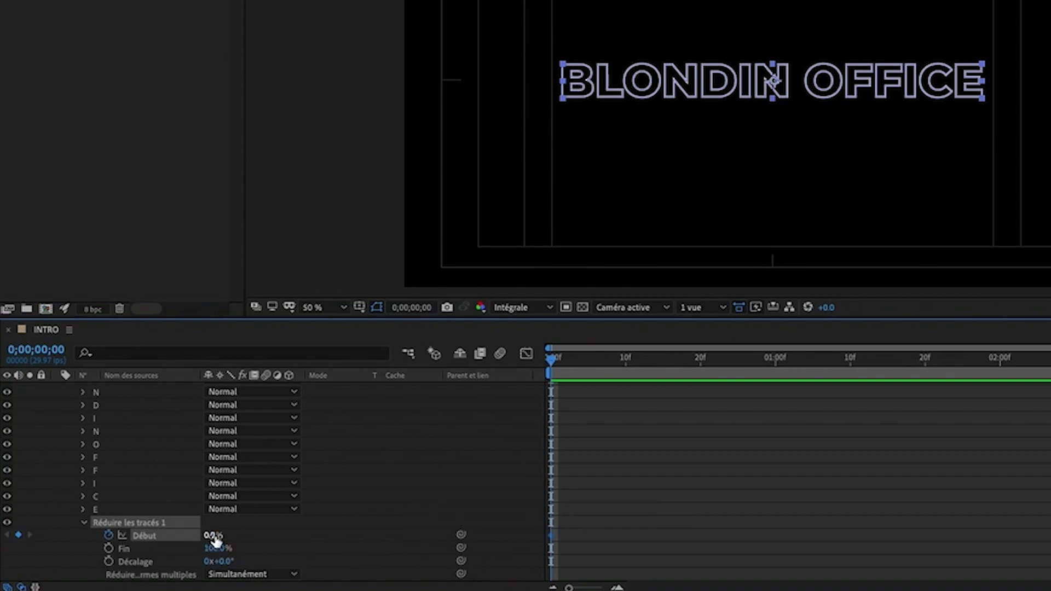
pyautogui.moveTo(214, 537); pyautogui.dragTo(383, 548)
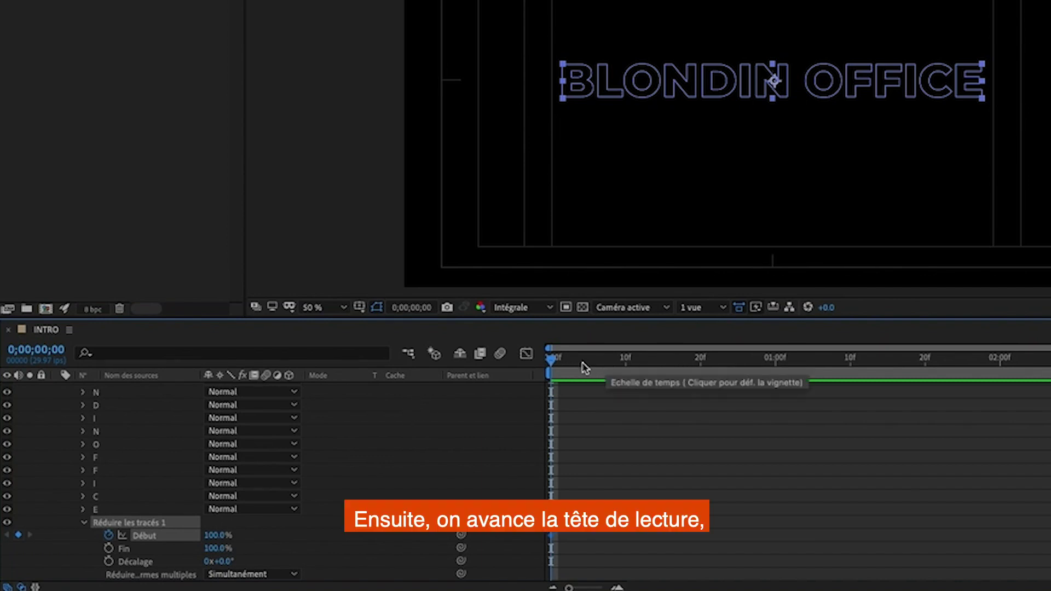
pyautogui.click(215, 537)
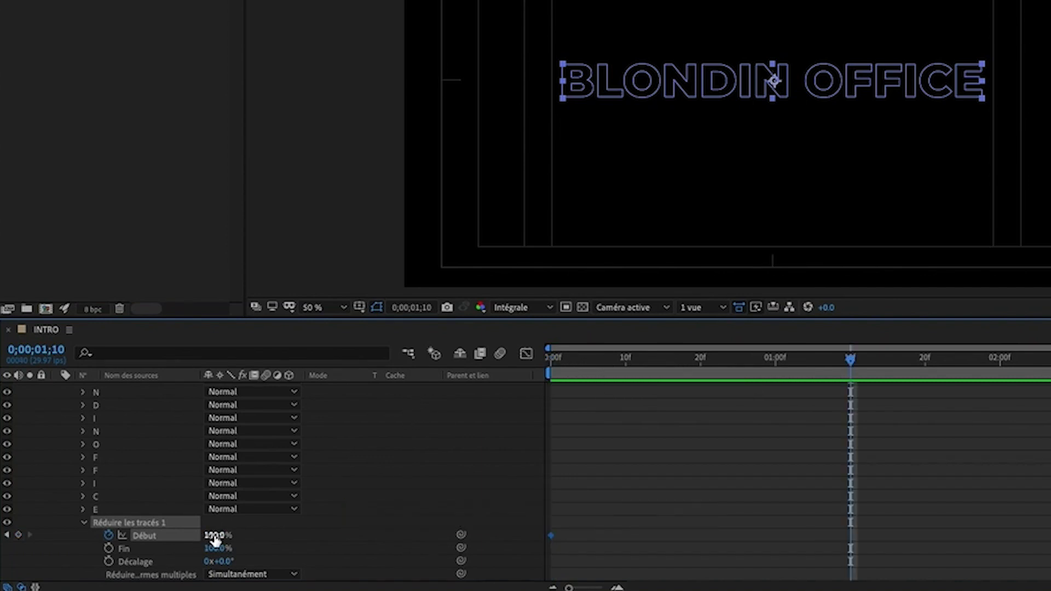
pyautogui.moveTo(218, 541); pyautogui.dragTo(123, 542)
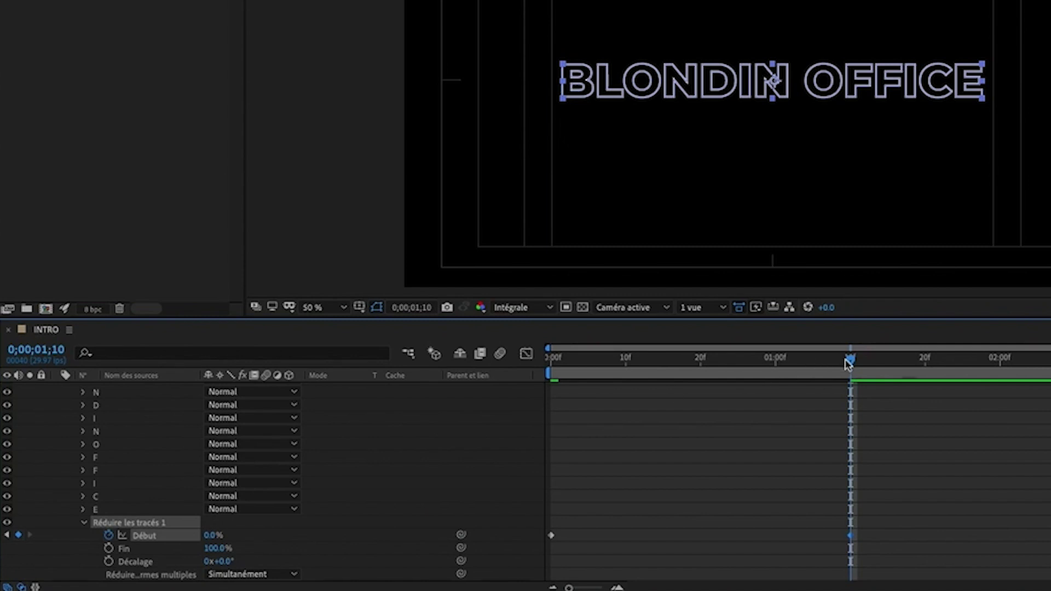
pyautogui.moveTo(848, 364); pyautogui.dragTo(515, 380)
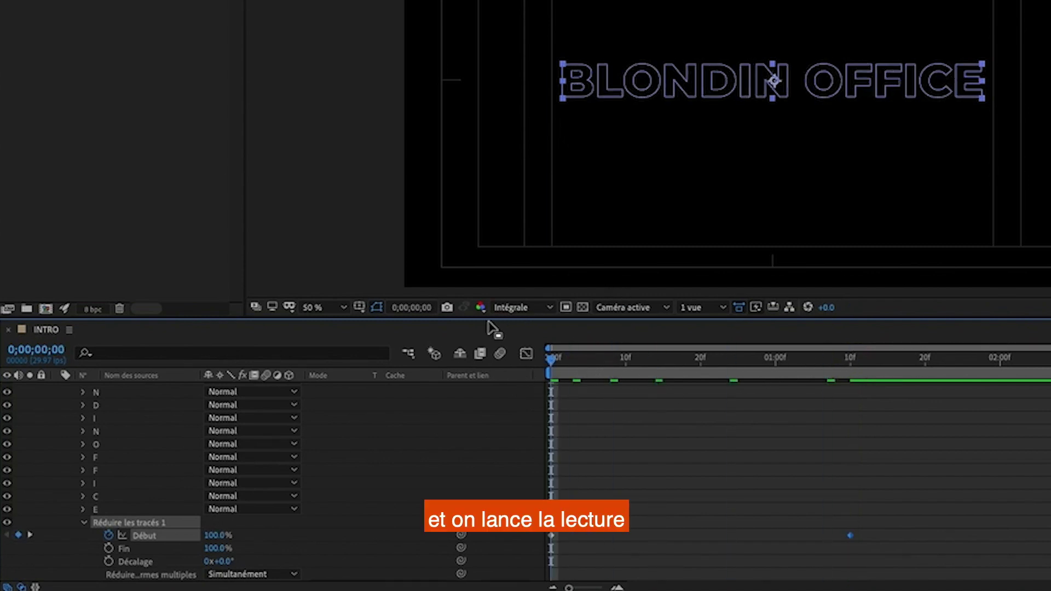
# - Set the viewer resolution to Un tiers and preview the draw-on animation
pyautogui.click(546, 311)
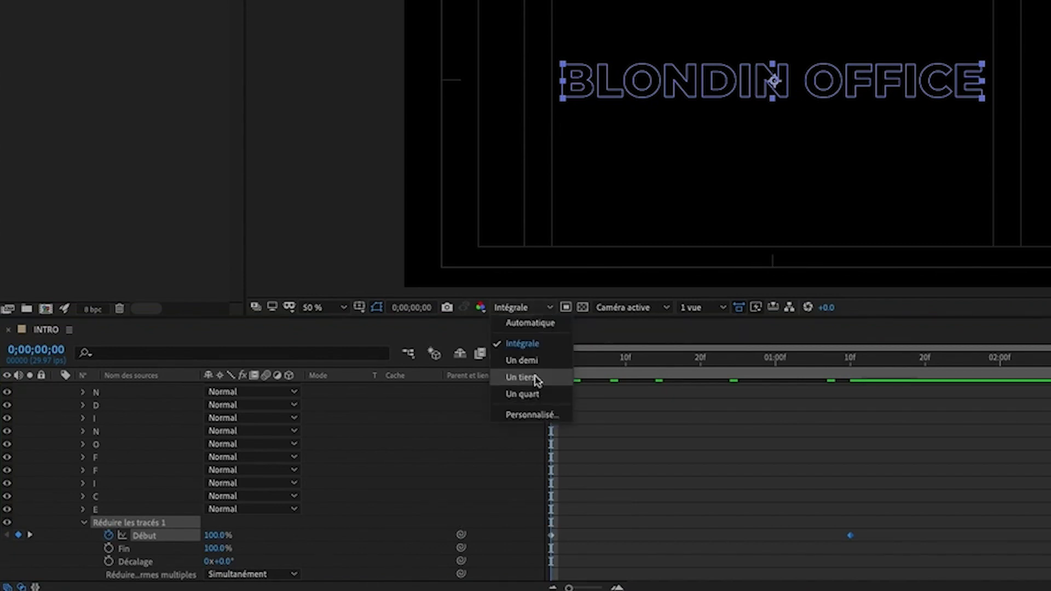
pyautogui.click(536, 378)
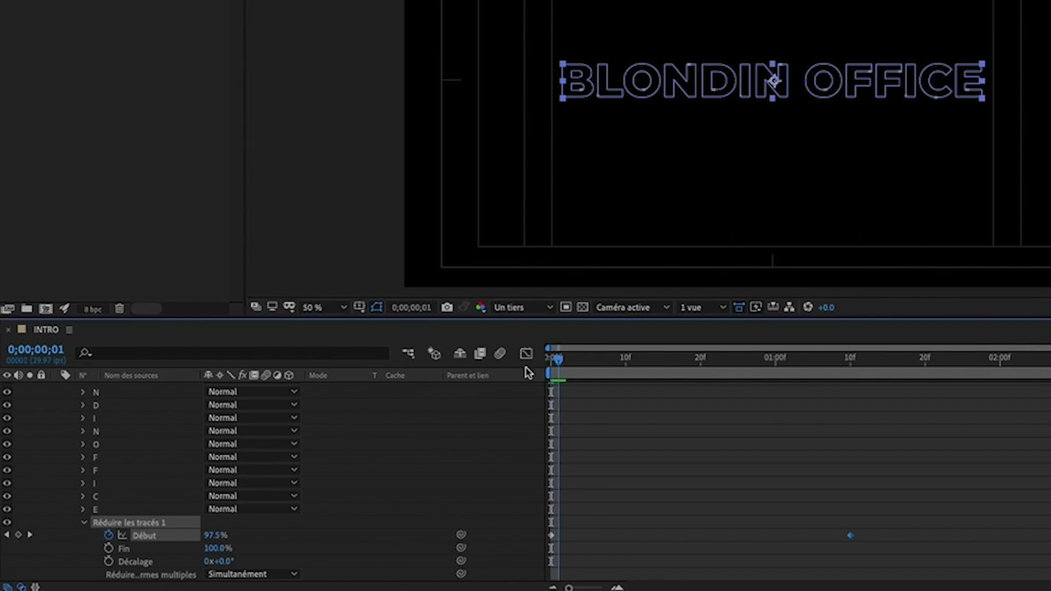
pyautogui.press('space')
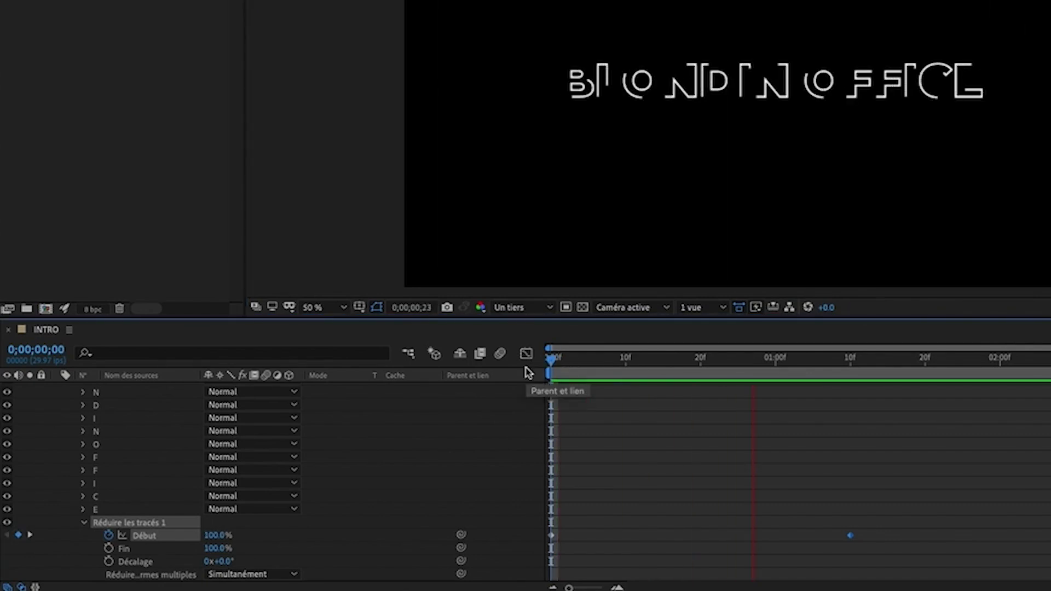
pyautogui.press('space')
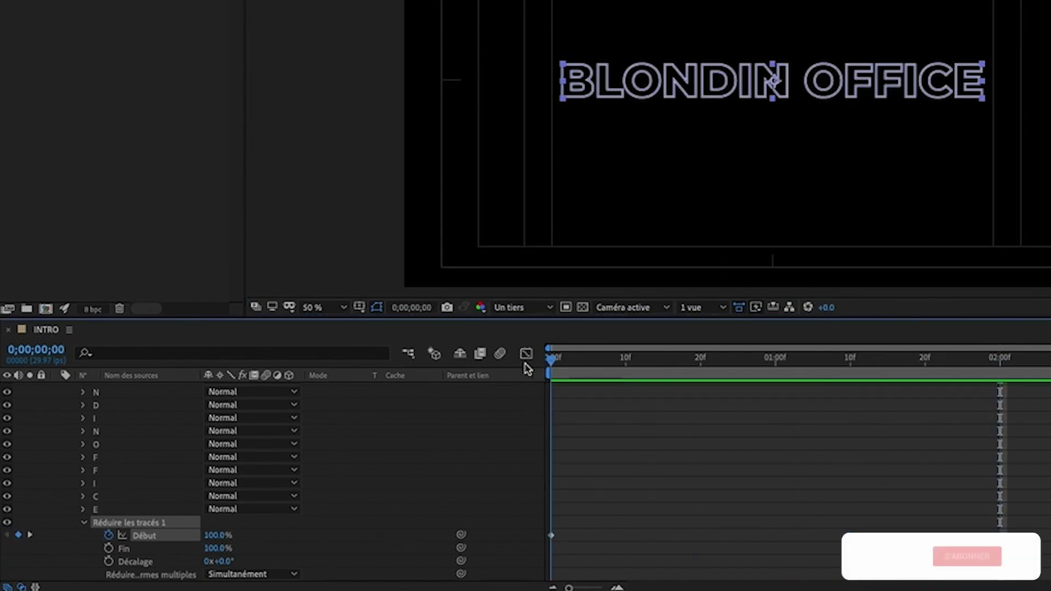
pyautogui.press('space')
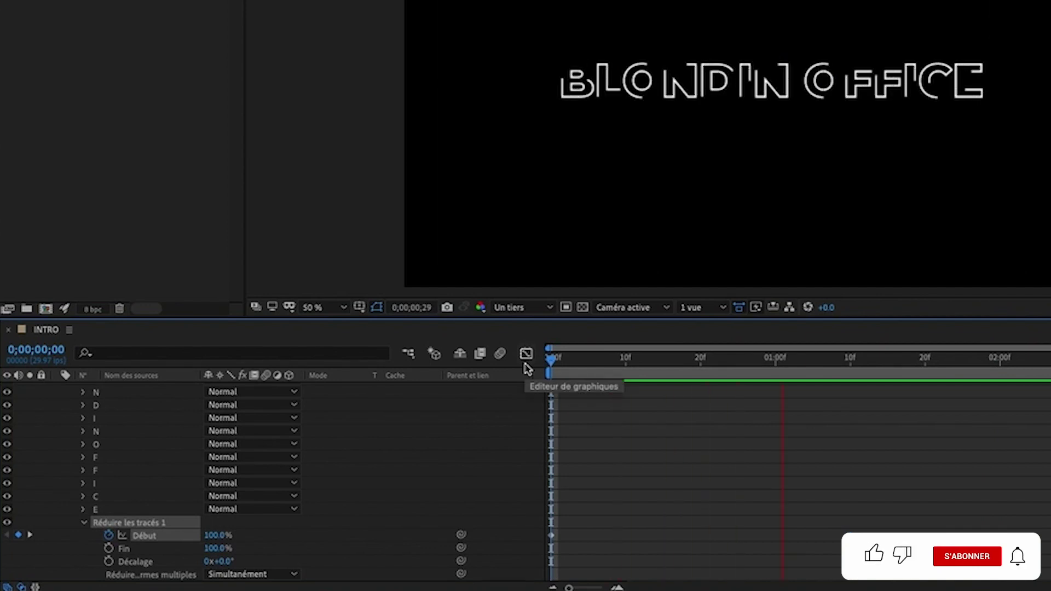
pyautogui.click(616, 363)
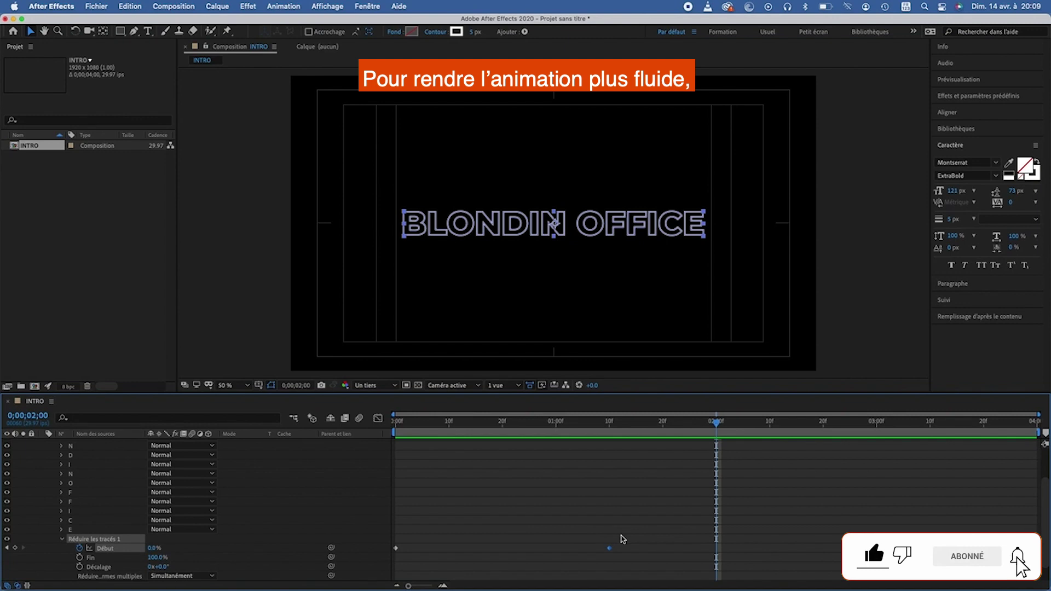
pyautogui.moveTo(642, 539); pyautogui.dragTo(392, 575)
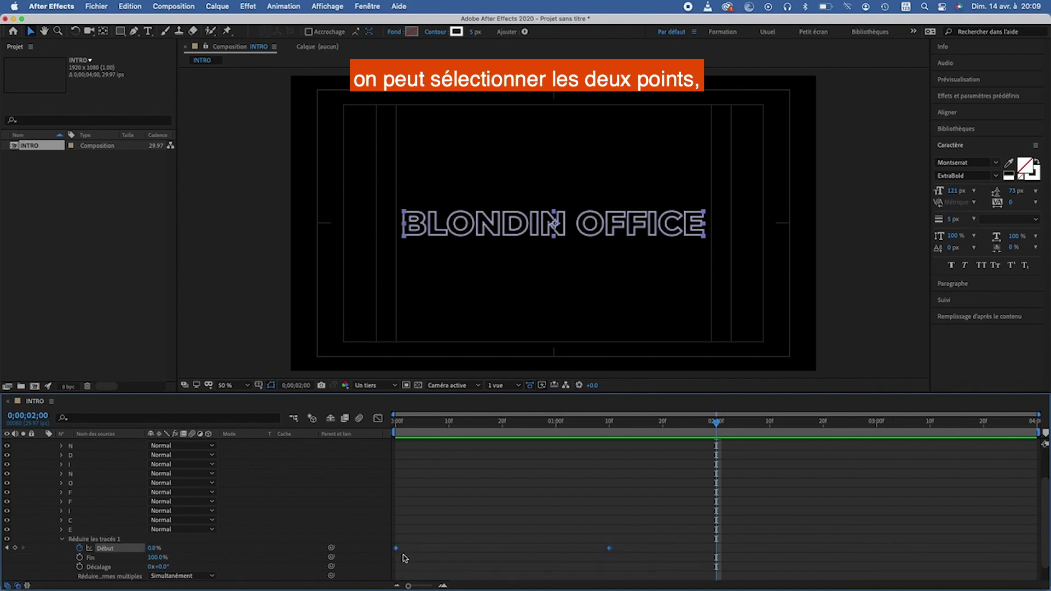
pyautogui.rightClick(611, 551)
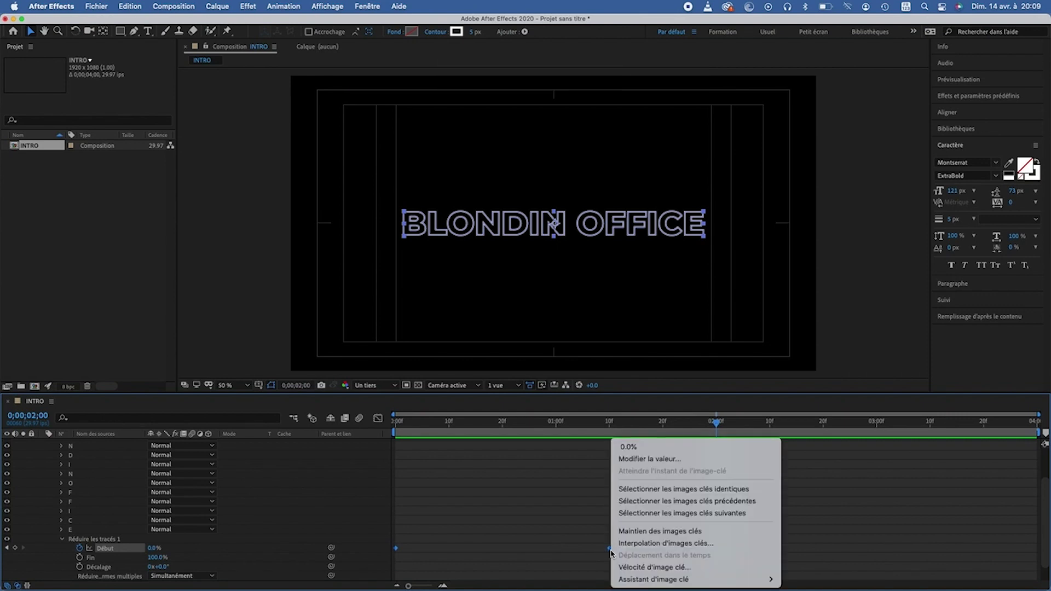
pyautogui.moveTo(667, 580)
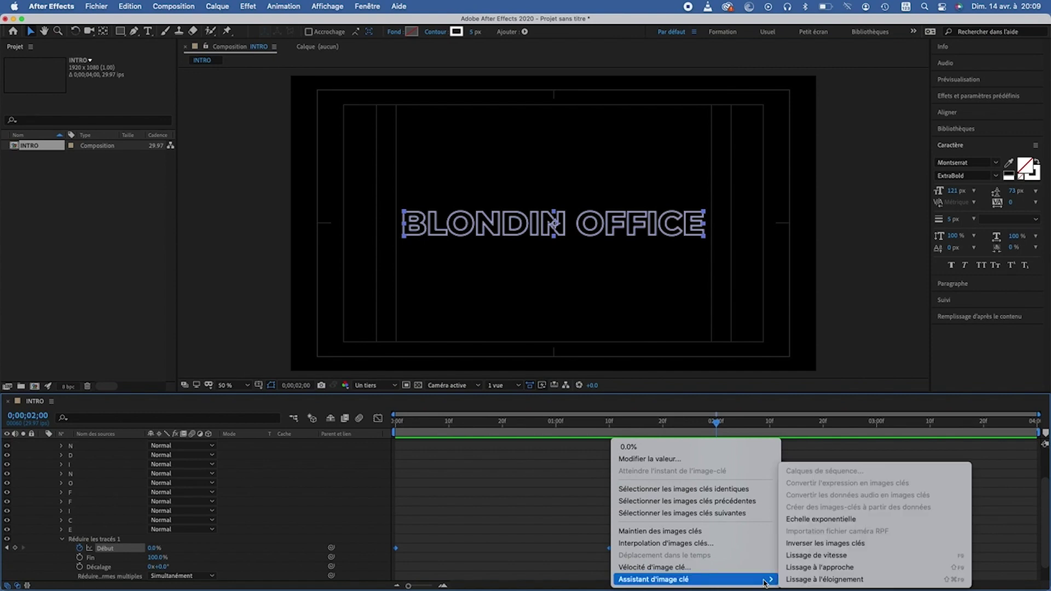
pyautogui.click(799, 556)
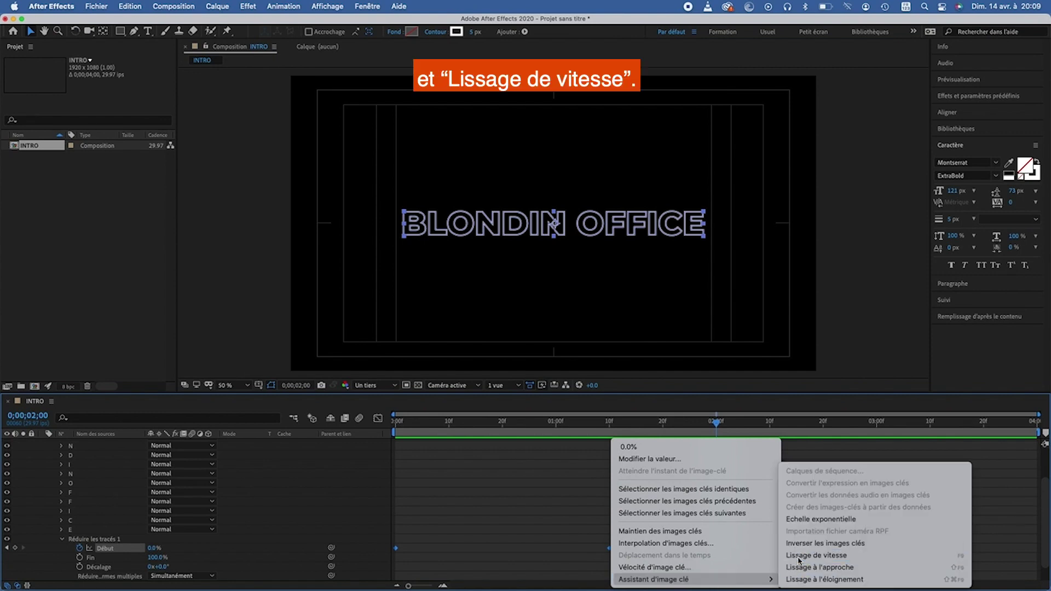
pyautogui.click(606, 532)
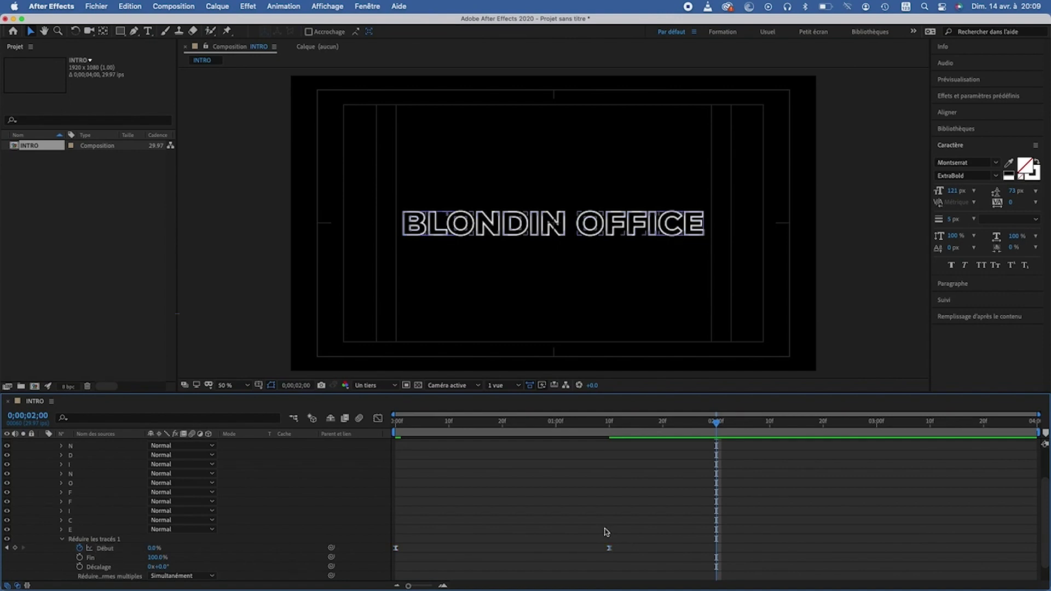
pyautogui.moveTo(639, 537); pyautogui.dragTo(317, 572)
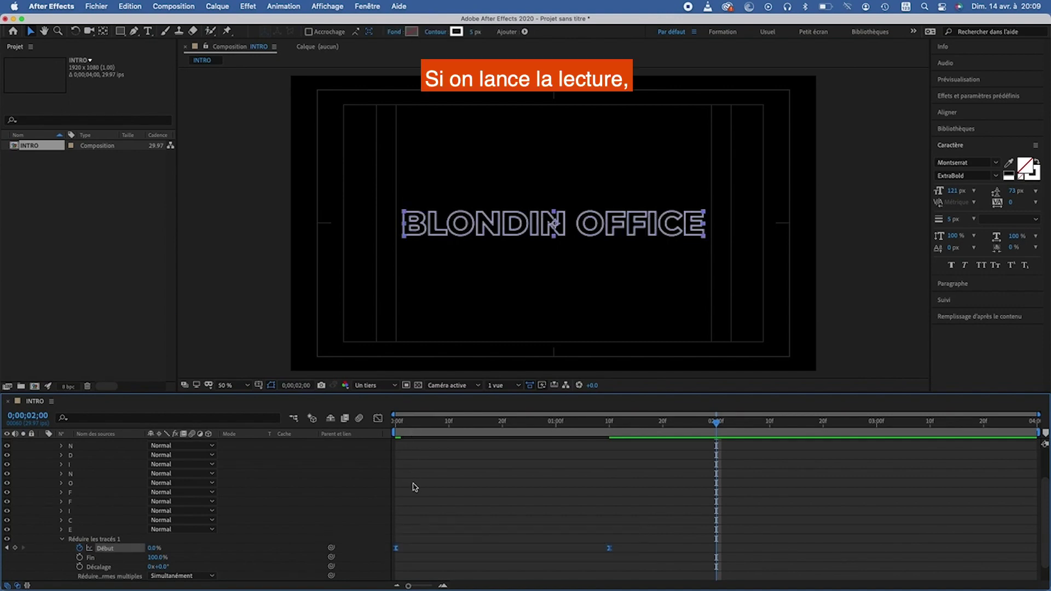
pyautogui.press('Home')
pyautogui.press('space')
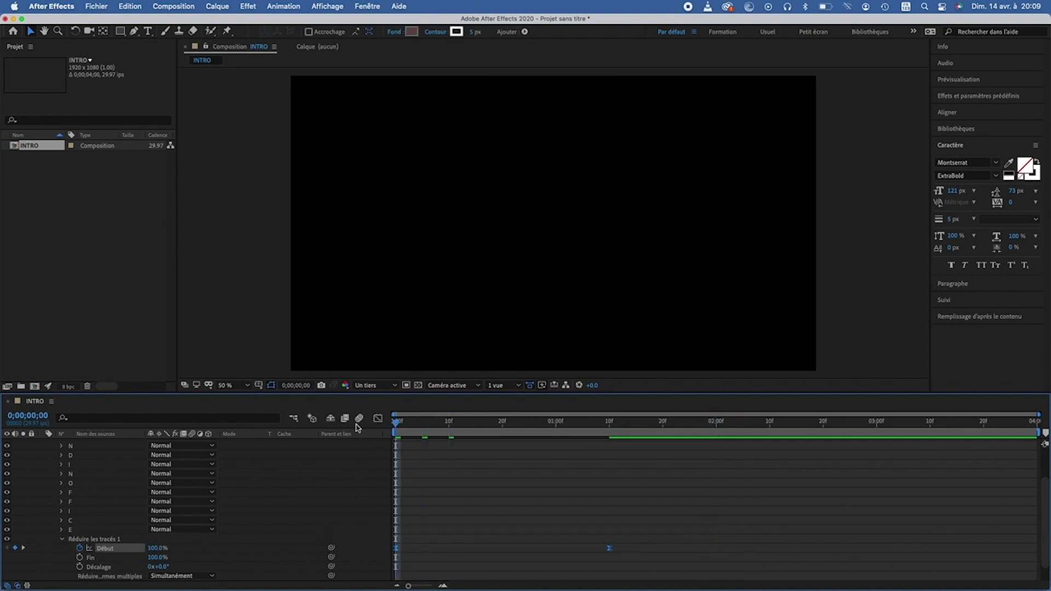
pyautogui.press('space')
pyautogui.press('pagedown')
pyautogui.press('pagedown')
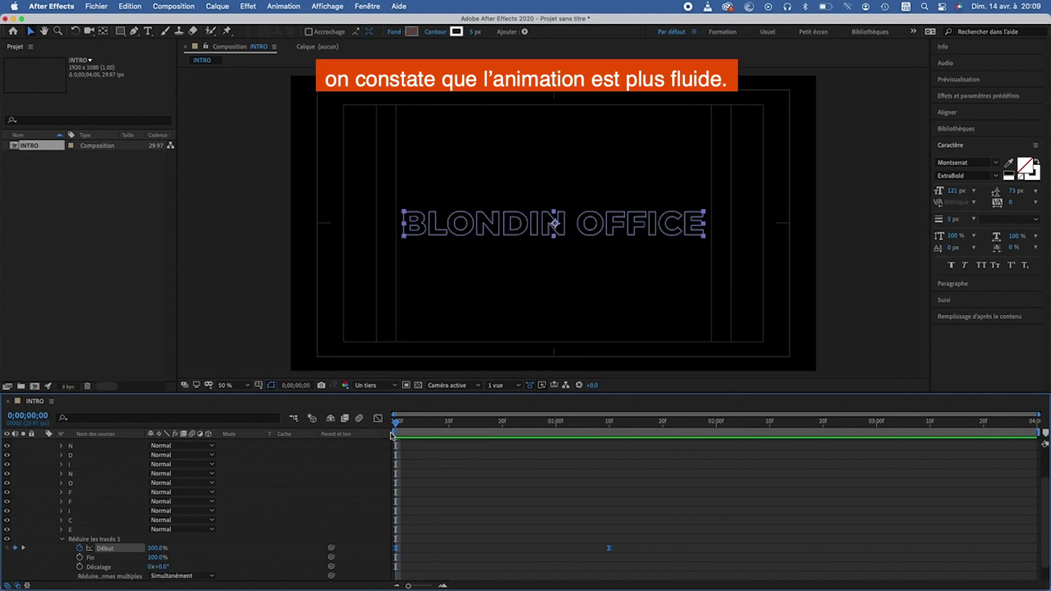
pyautogui.press('space')
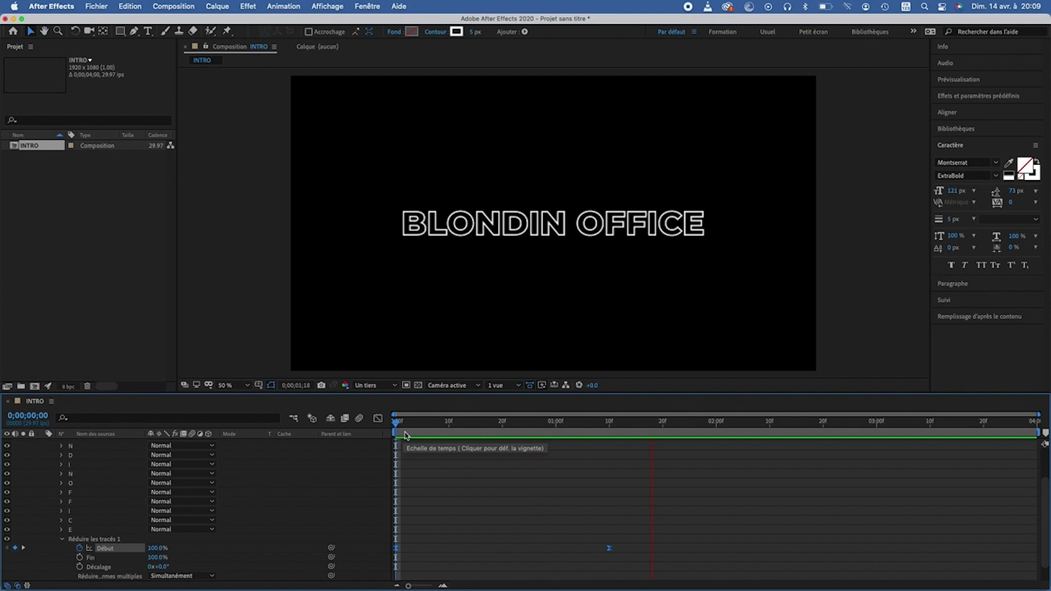
pyautogui.press('space')
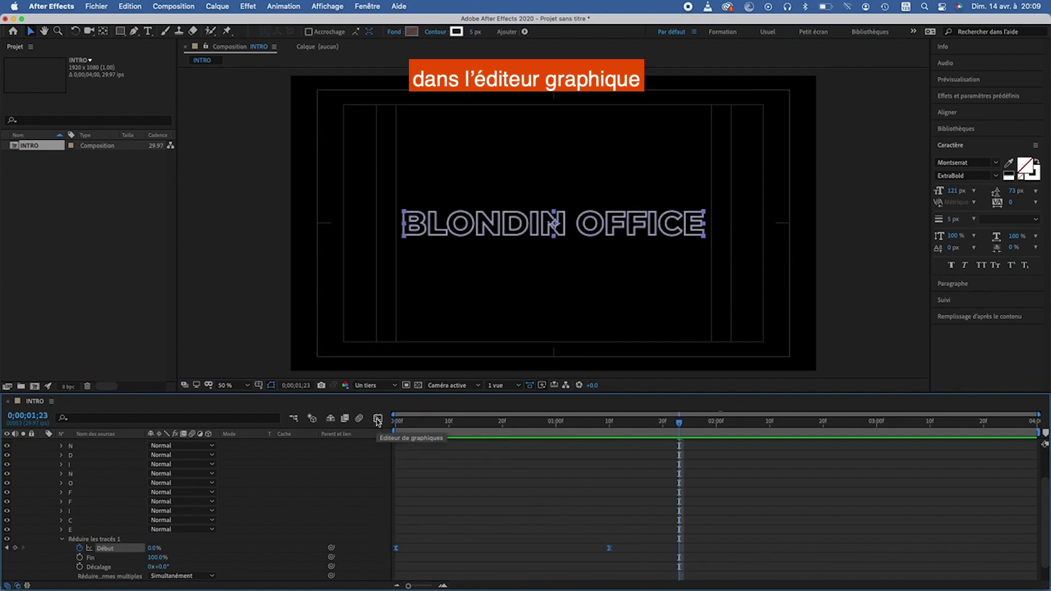
# - In the Graph Editor, lengthen the first Début keyframe's Bezier handle for a gentler start, then preview
pyautogui.click(377, 420)
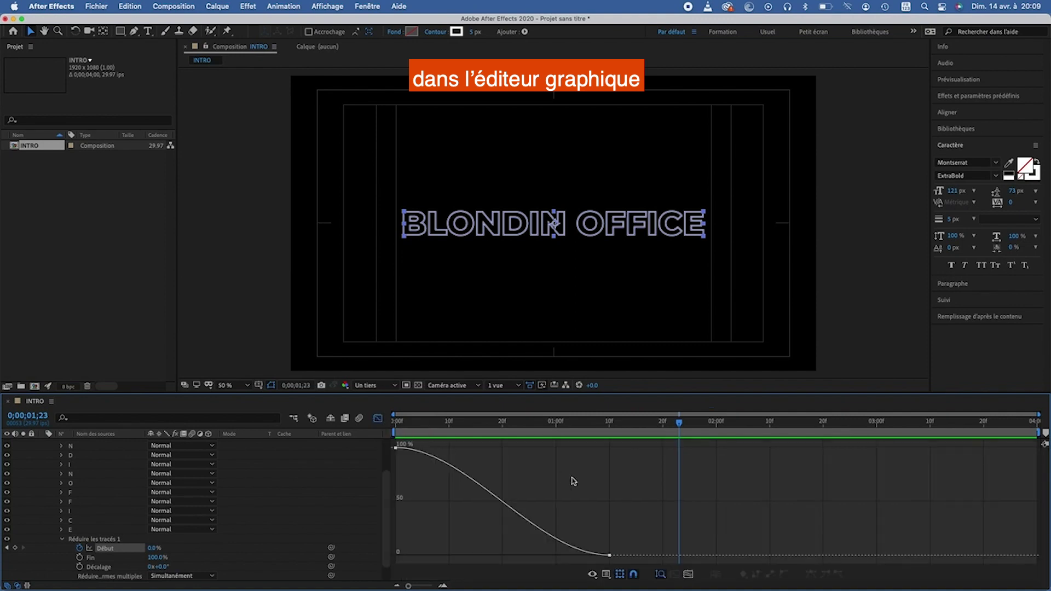
pyautogui.moveTo(620, 446); pyautogui.dragTo(385, 548)
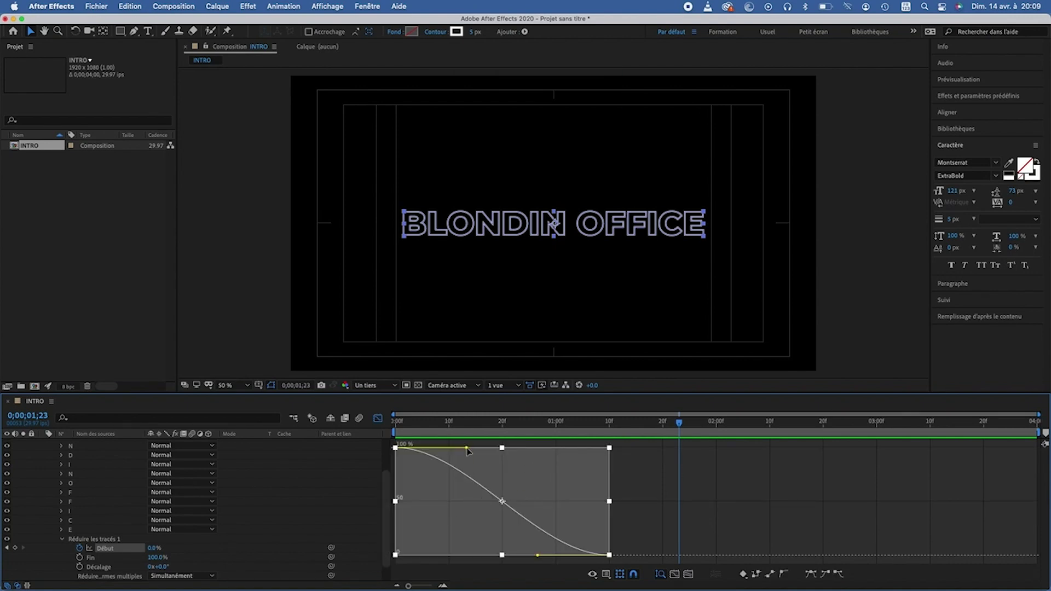
pyautogui.moveTo(471, 450); pyautogui.dragTo(488, 453)
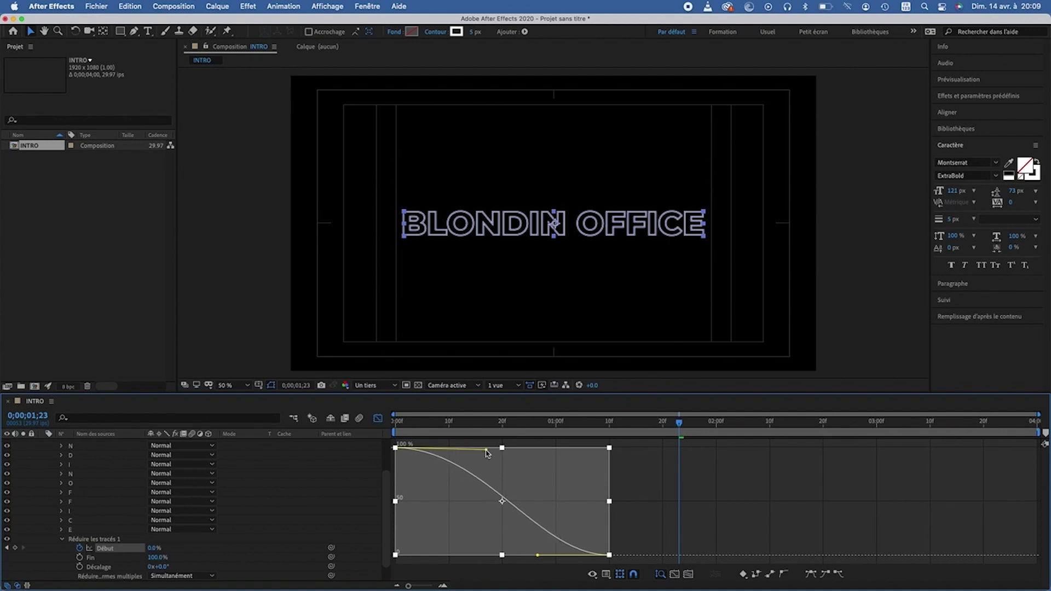
pyautogui.moveTo(450, 422); pyautogui.dragTo(377, 427)
pyautogui.press('space')
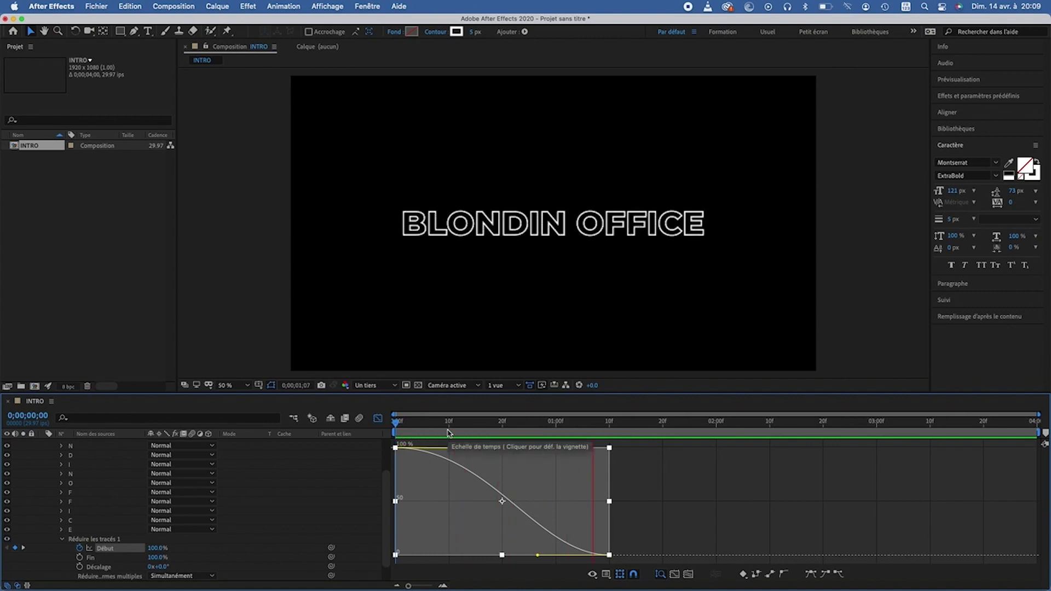
pyautogui.press('space')
pyautogui.press('space')
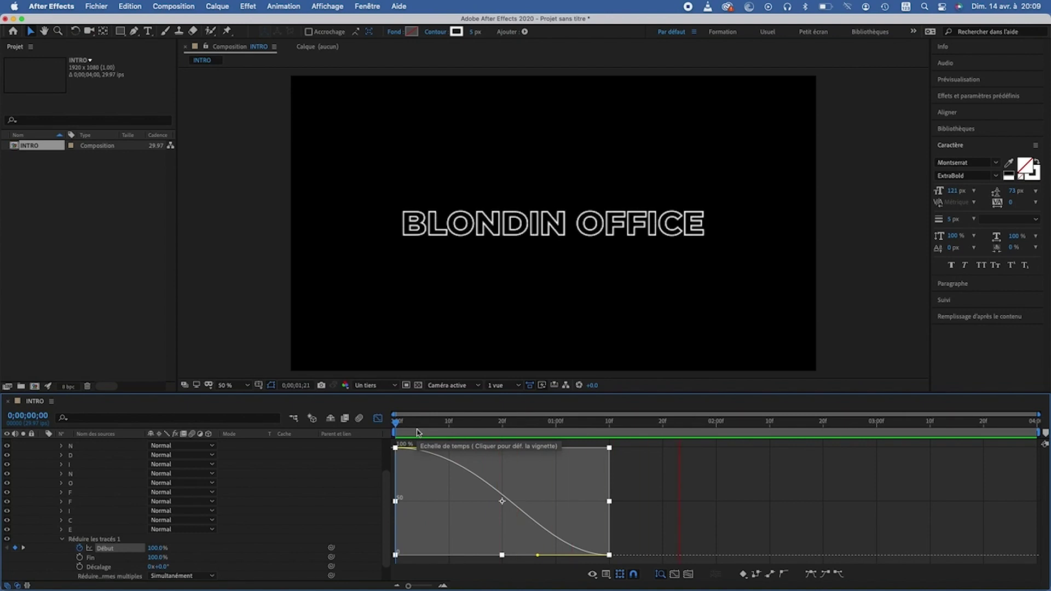
pyautogui.press('space')
pyautogui.click(379, 419)
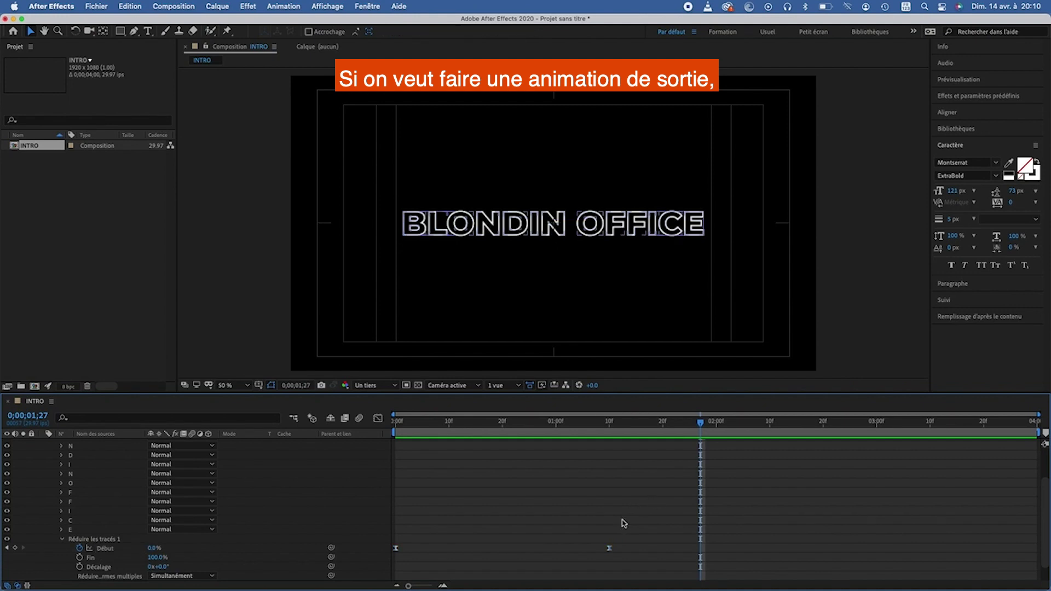
# - Copy both Début keyframes and move the time to about 0;00;02;20
pyautogui.moveTo(646, 499); pyautogui.dragTo(428, 527)
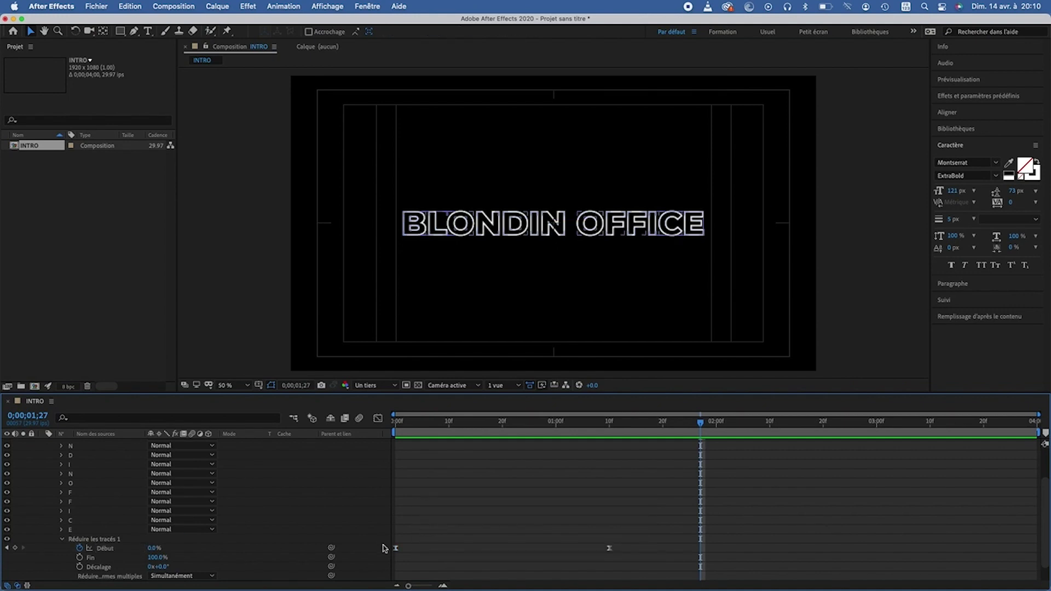
pyautogui.moveTo(434, 436); pyautogui.dragTo(396, 436)
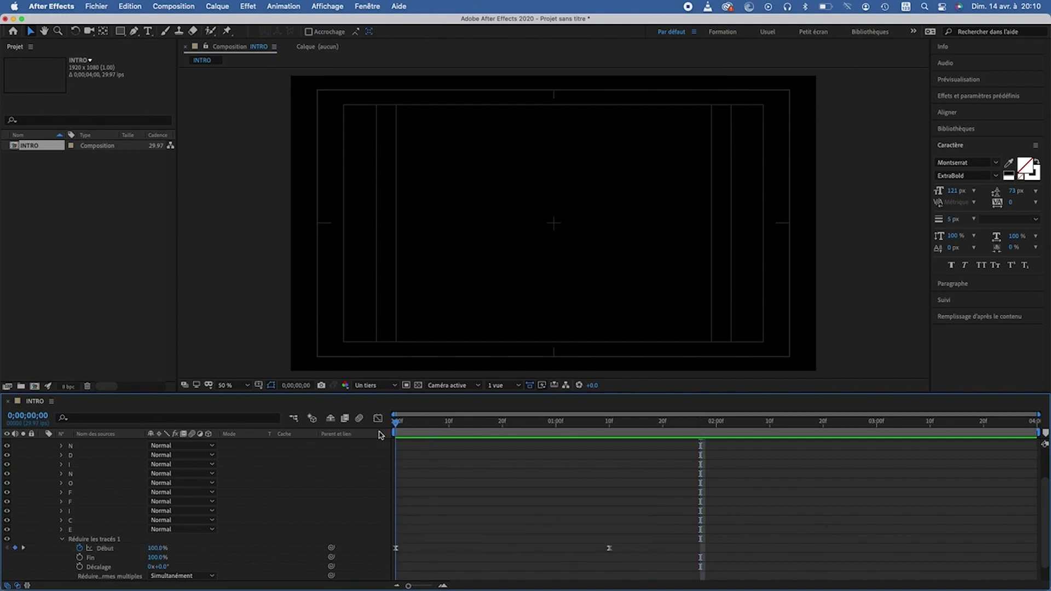
pyautogui.moveTo(652, 530); pyautogui.dragTo(398, 577)
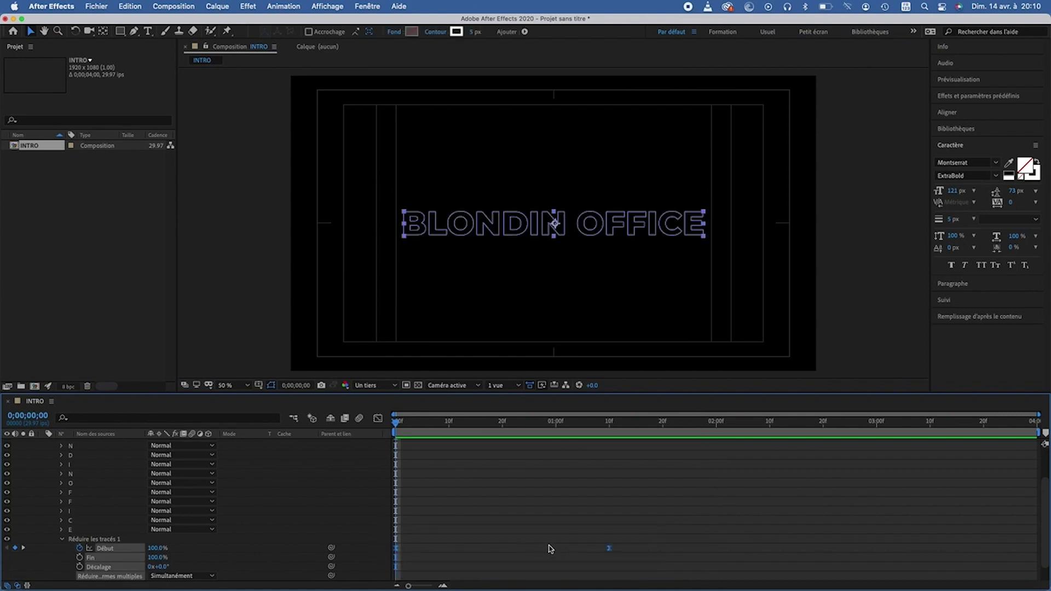
pyautogui.press('super+c')
pyautogui.click(823, 430)
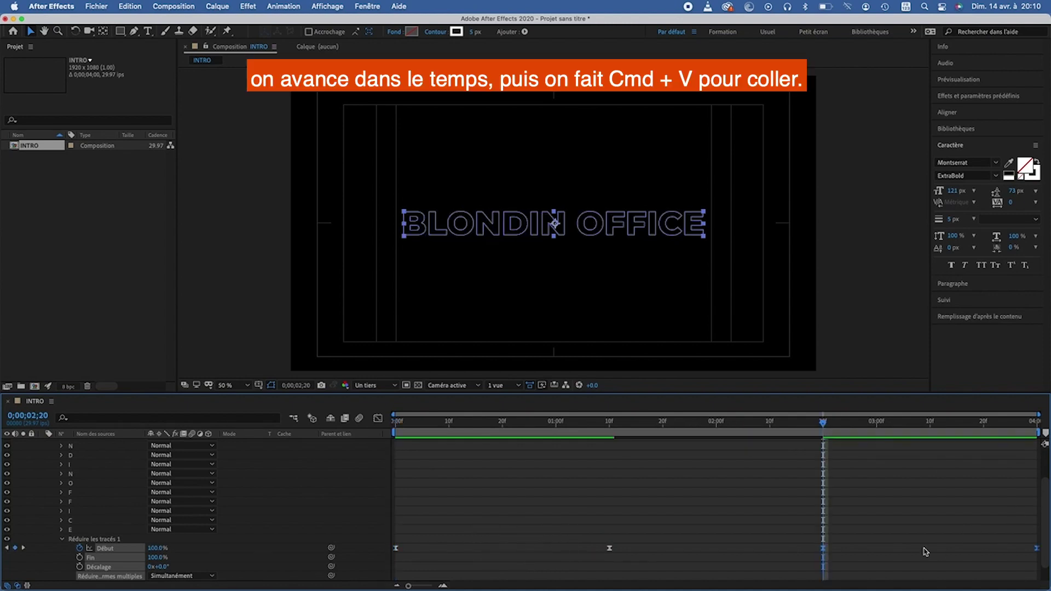
pyautogui.press('pagedown')
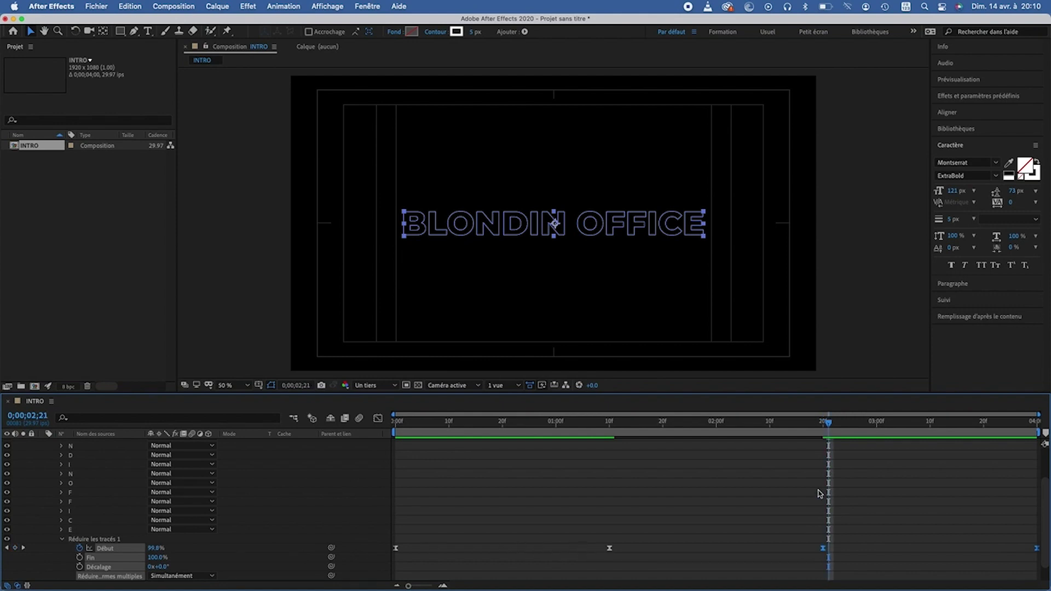
# - Time-reverse the pasted keyframes to create the write-off exit and preview from the start
pyautogui.rightClick(823, 550)
pyautogui.moveTo(847, 580)
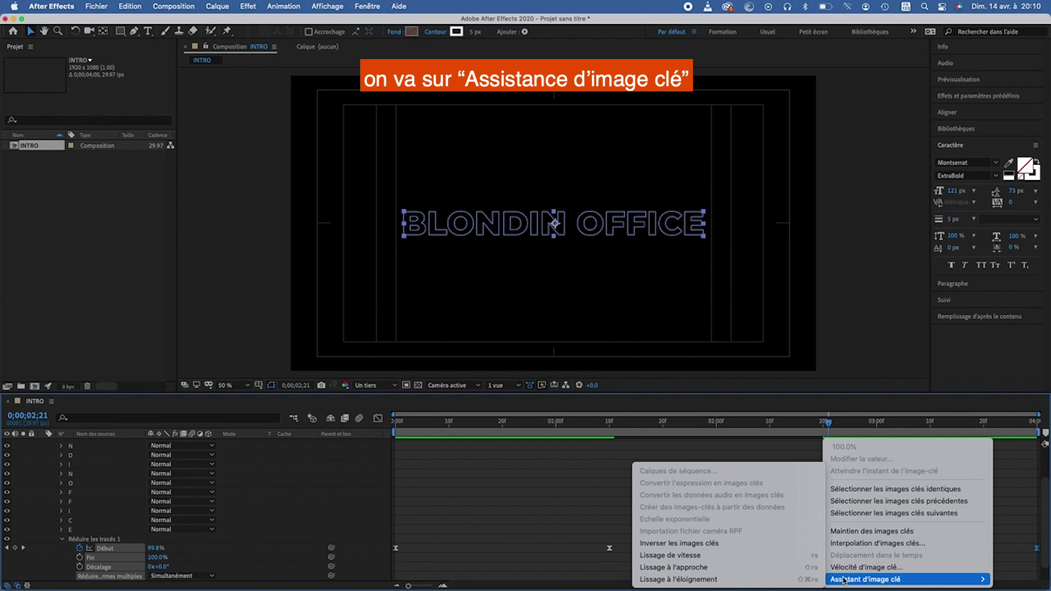
pyautogui.click(723, 544)
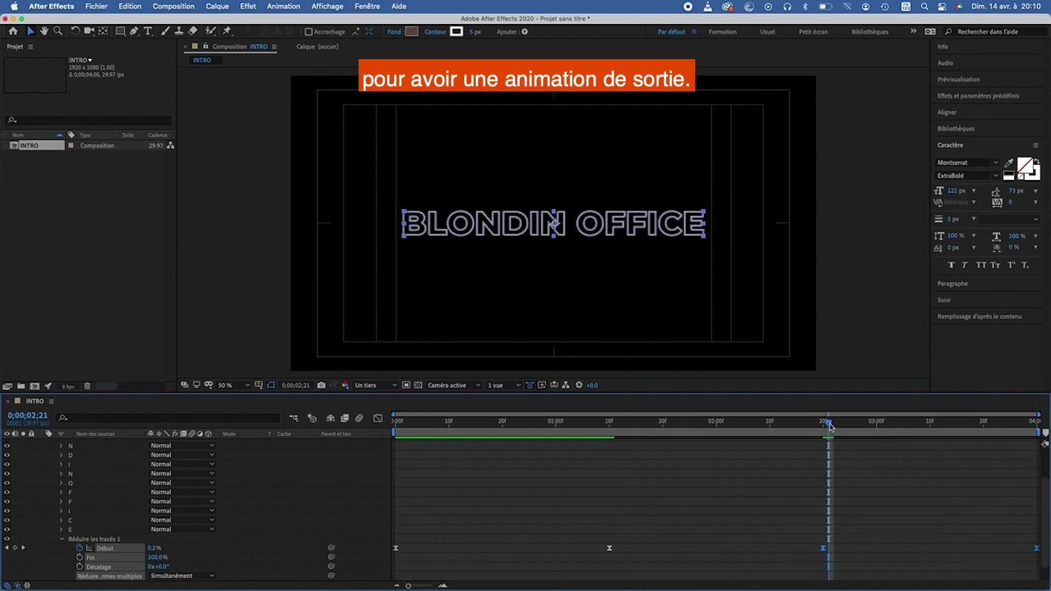
pyautogui.moveTo(829, 425); pyautogui.dragTo(350, 422)
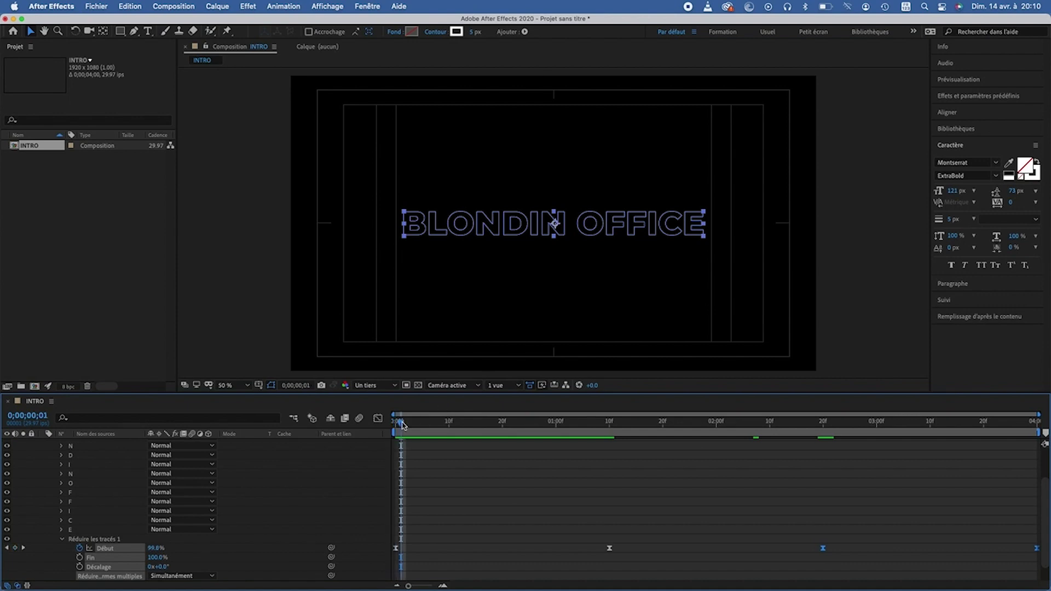
pyautogui.press('space')
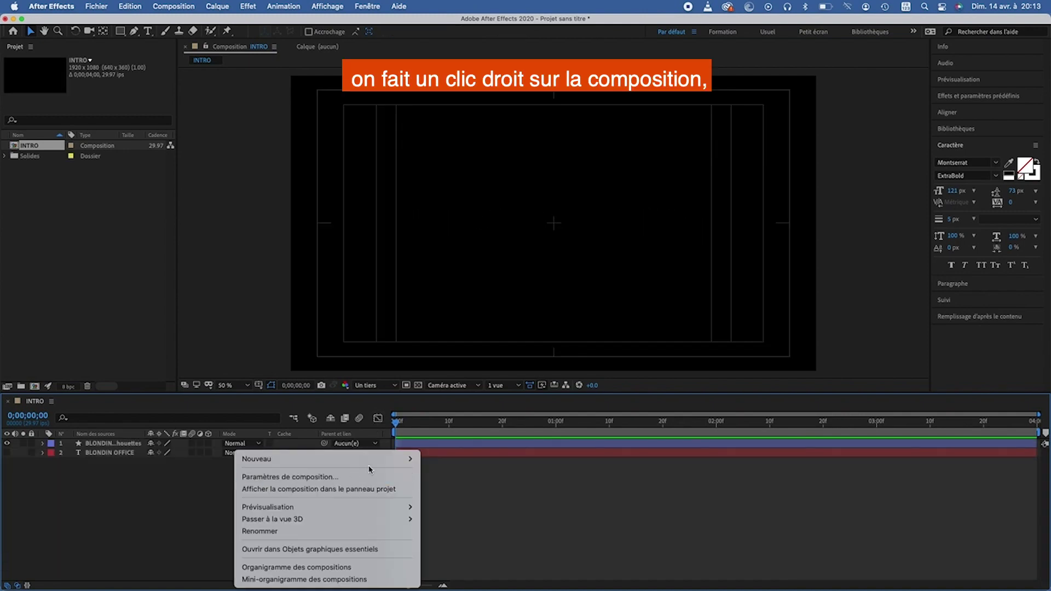
# - Create a full-frame solid coloured 245E4C green
pyautogui.moveTo(394, 463)
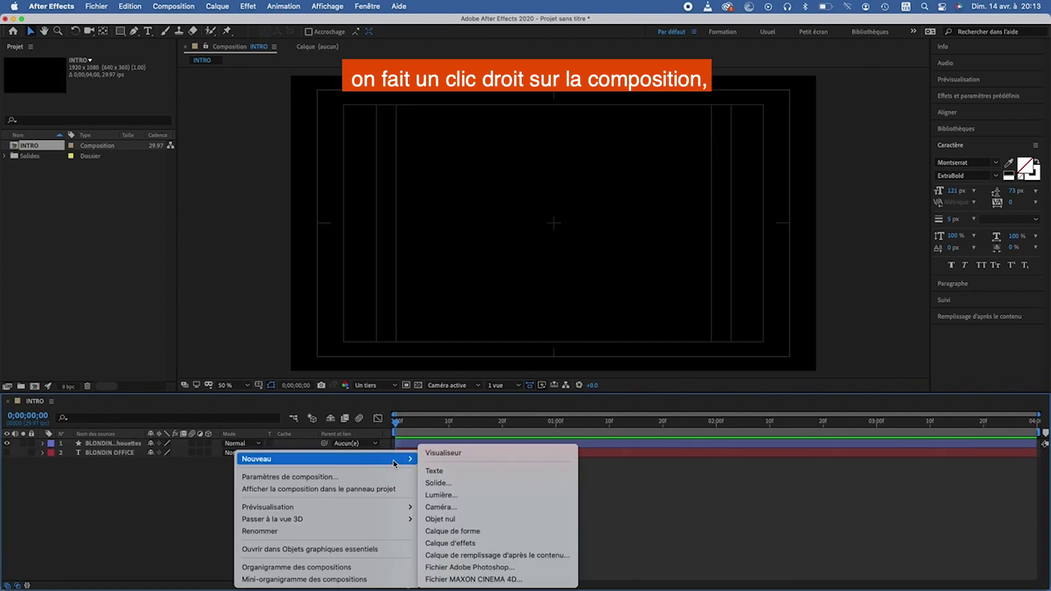
pyautogui.click(446, 483)
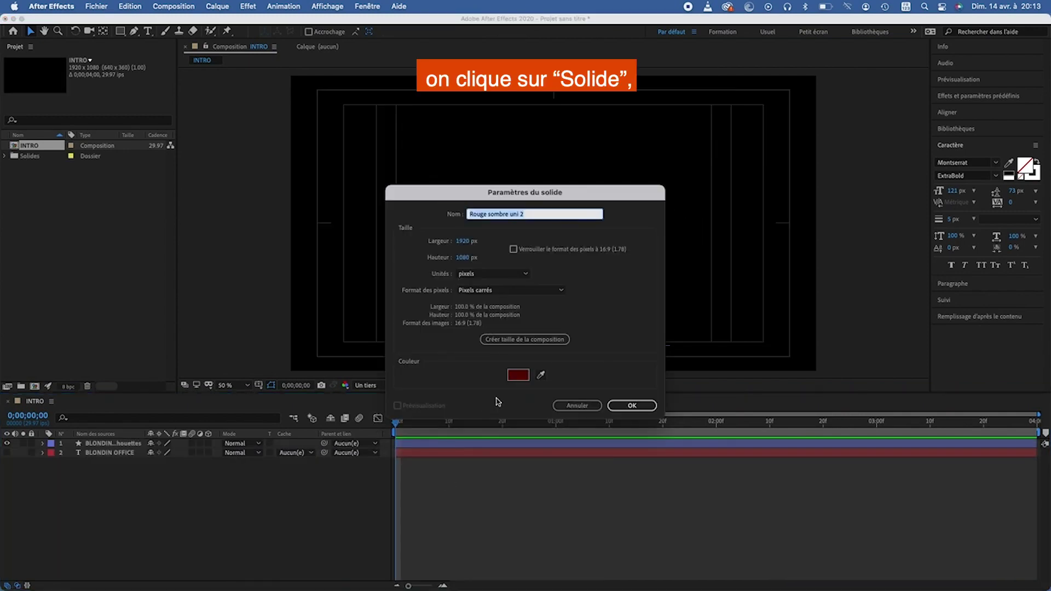
pyautogui.click(518, 375)
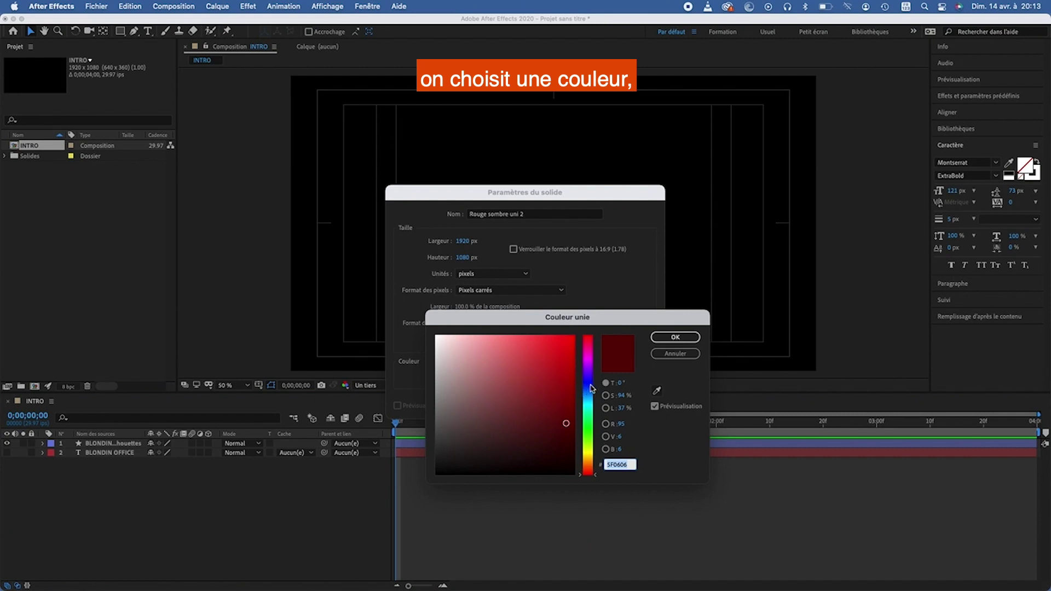
pyautogui.moveTo(592, 389); pyautogui.dragTo(588, 412)
pyautogui.click(521, 423)
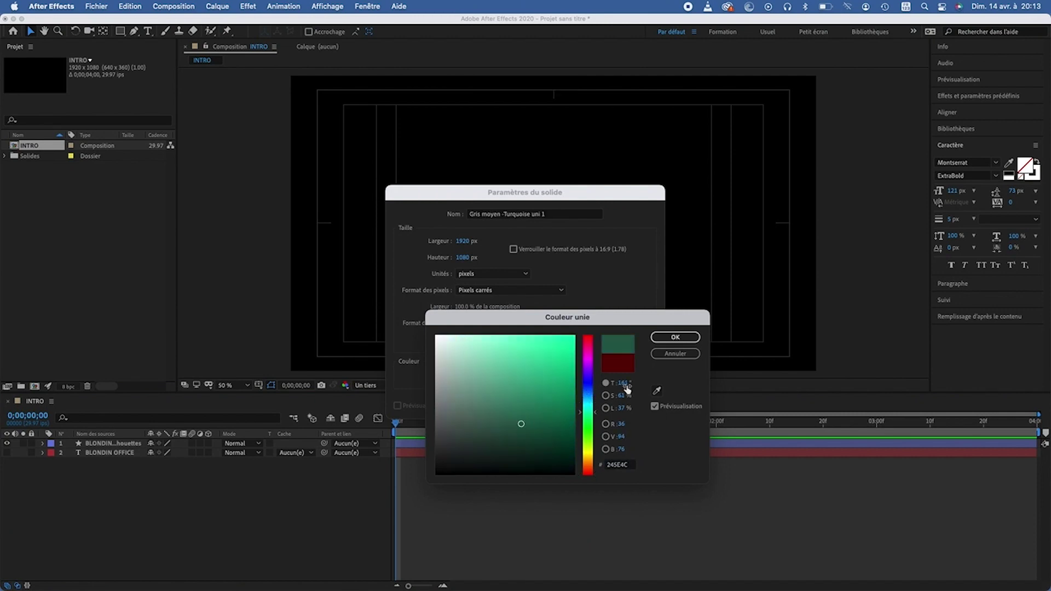
pyautogui.click(675, 338)
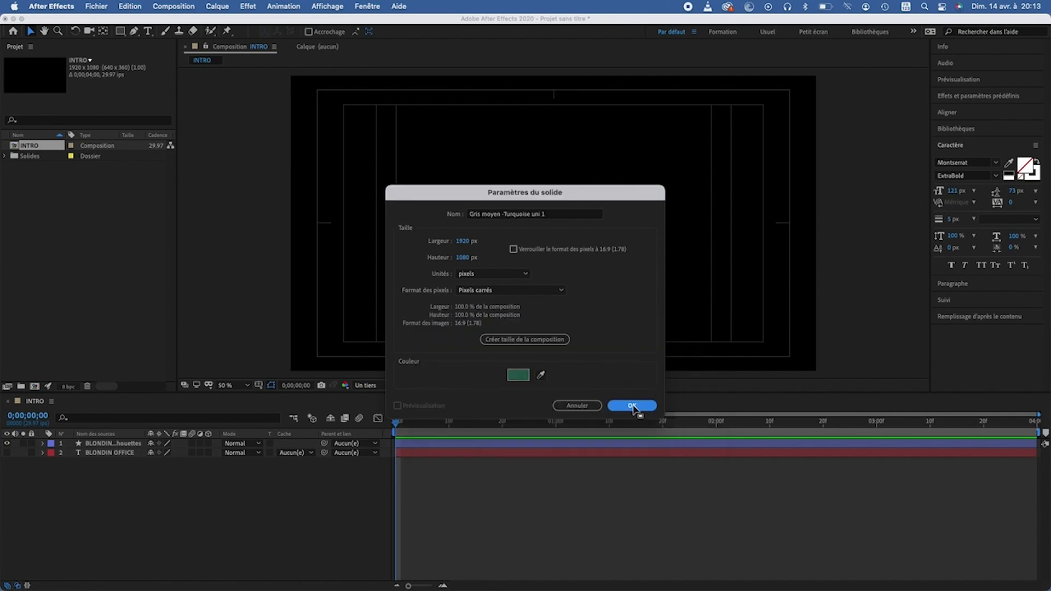
pyautogui.click(632, 406)
# - Move the green solid below the text layers and preview the animation over it
pyautogui.moveTo(116, 442); pyautogui.dragTo(113, 467)
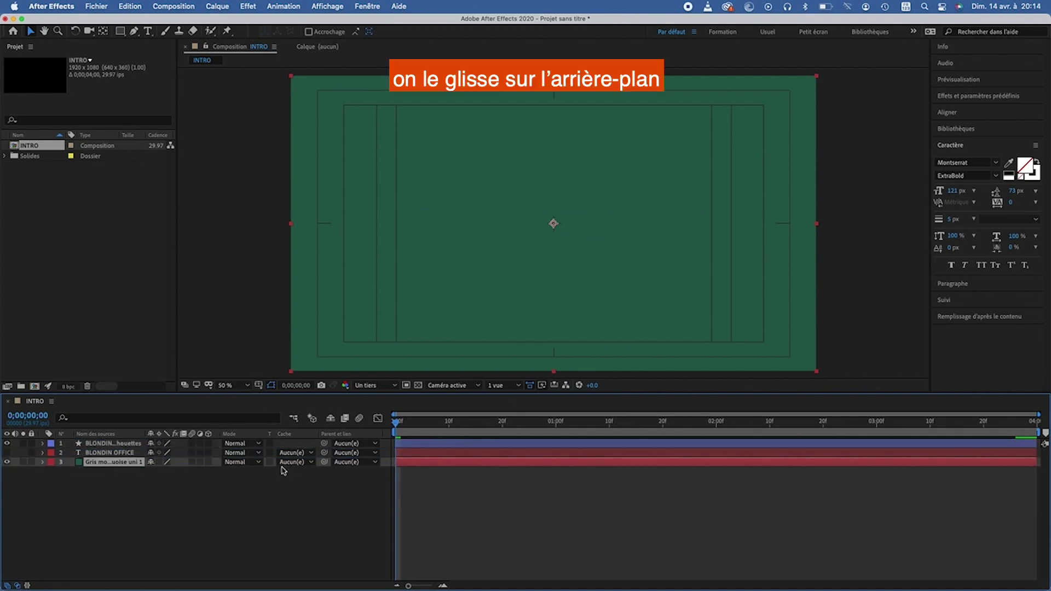
pyautogui.press('space')
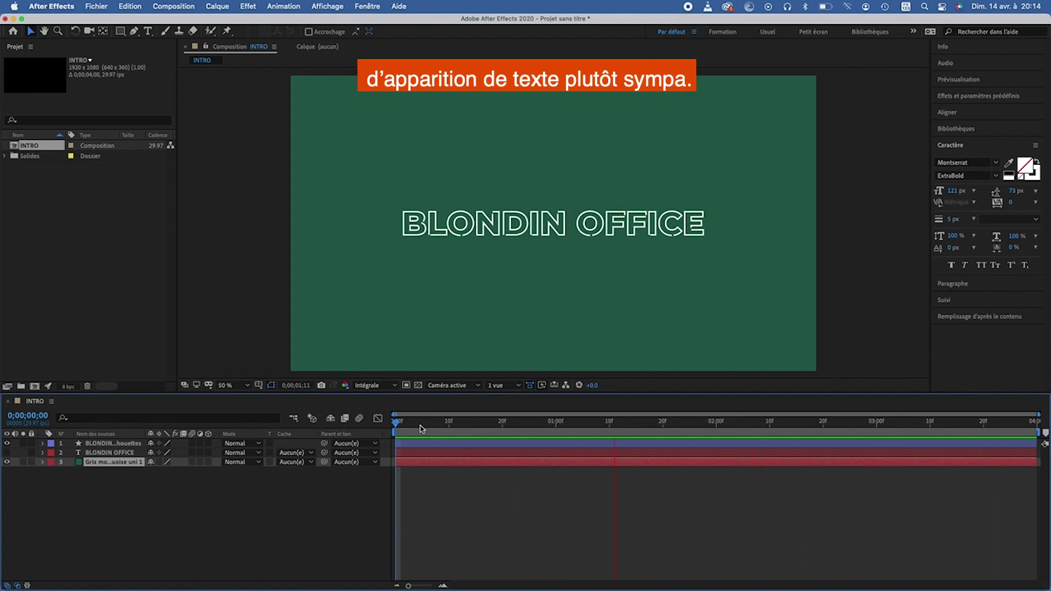
pyautogui.press('space')
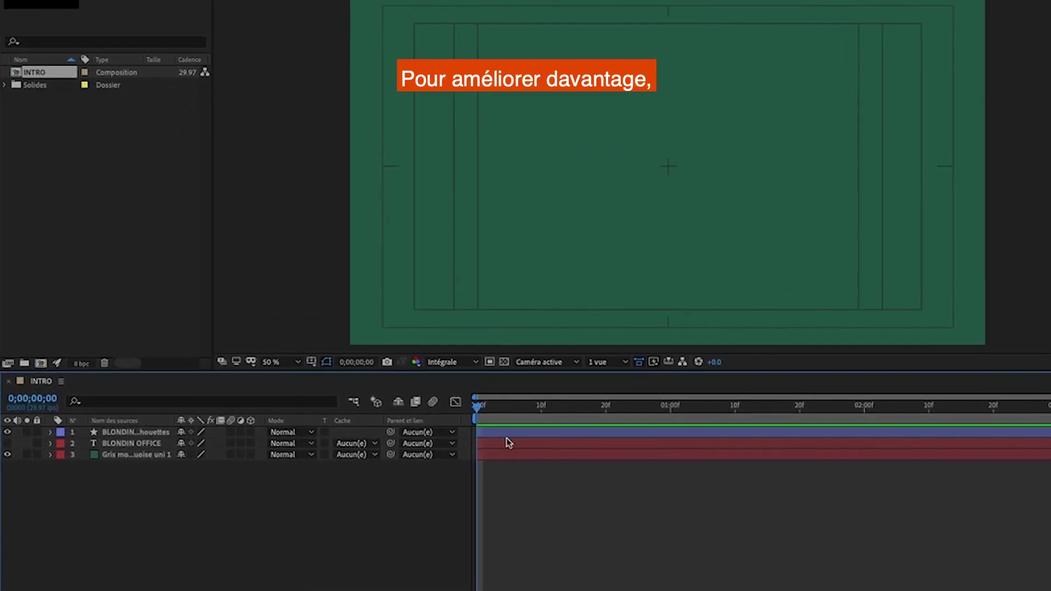
# - Set a 100% Scale keyframe on the BLONDIN OFFICE outline layer at 1;12
pyautogui.click(504, 423)
pyautogui.moveTo(650, 408); pyautogui.dragTo(798, 403)
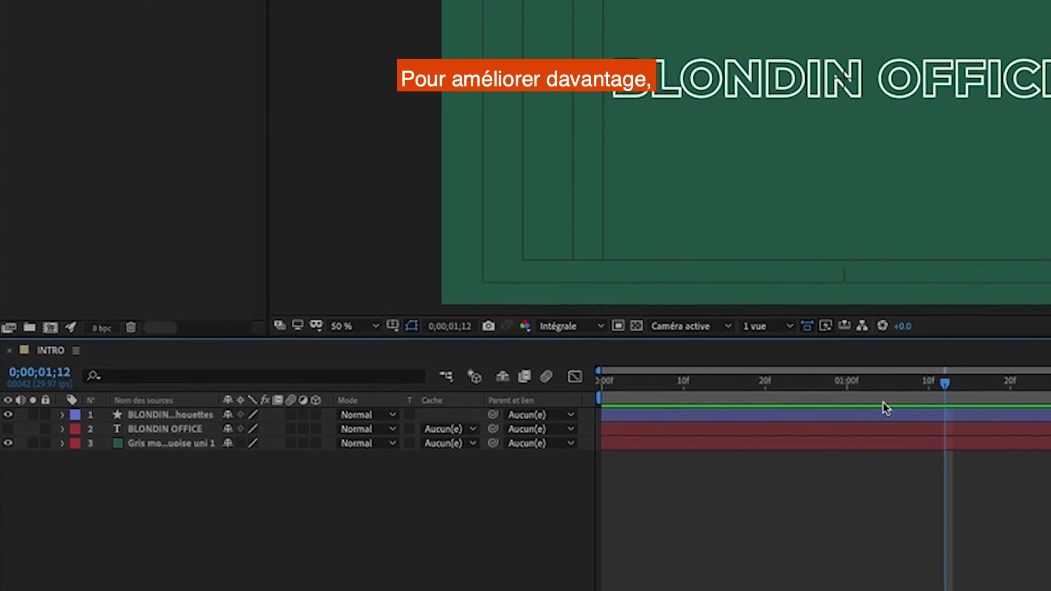
pyautogui.click(158, 415)
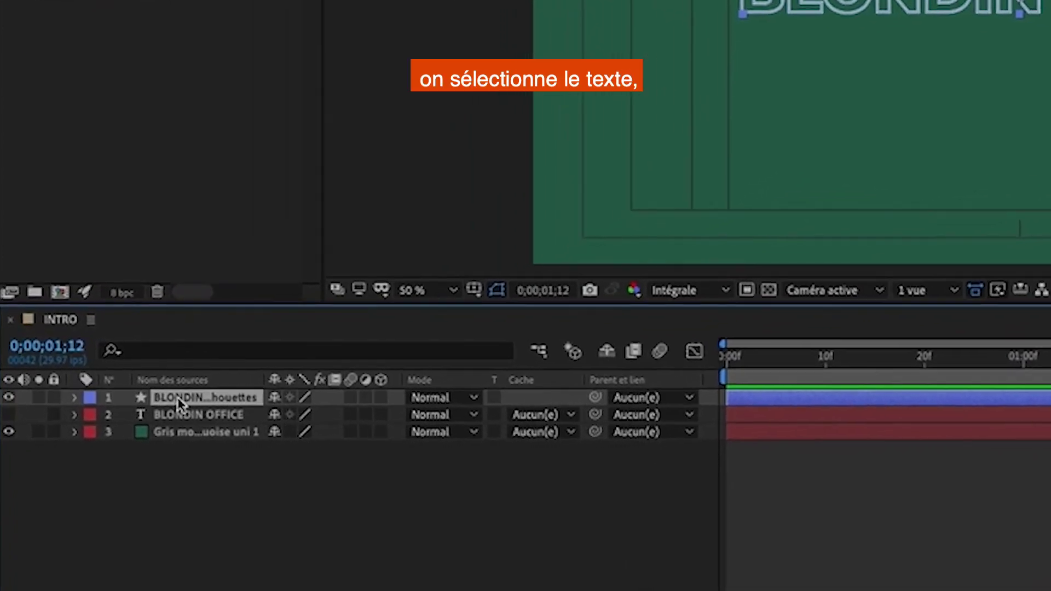
pyautogui.press('s')
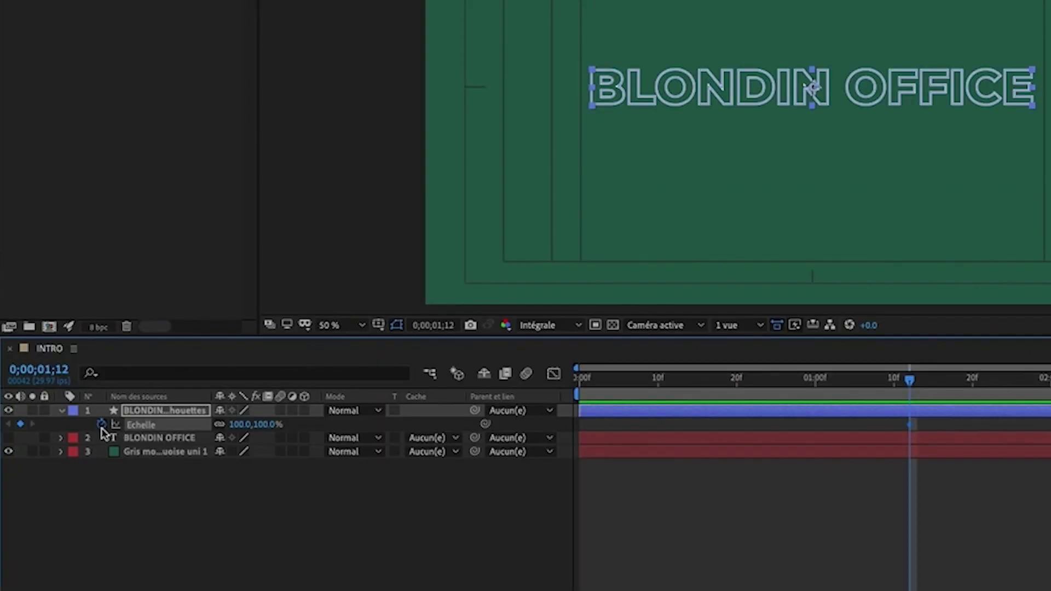
pyautogui.click(129, 413)
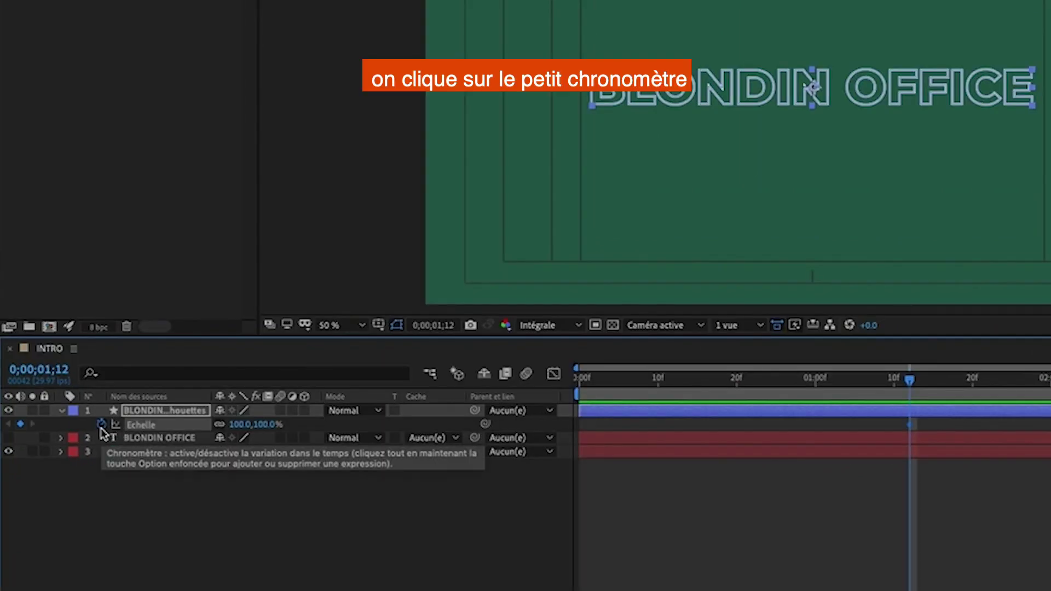
pyautogui.click(101, 427)
pyautogui.click(102, 426)
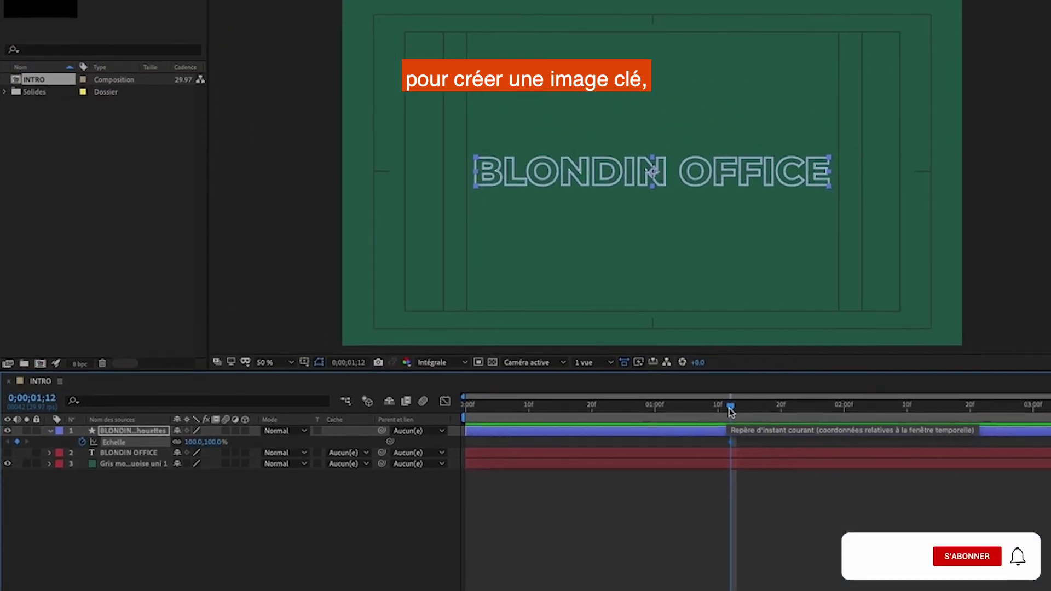
# - Key the outline's Scale at 133% at 2;00, then scrub back to check the growth
pyautogui.moveTo(621, 423); pyautogui.dragTo(718, 432)
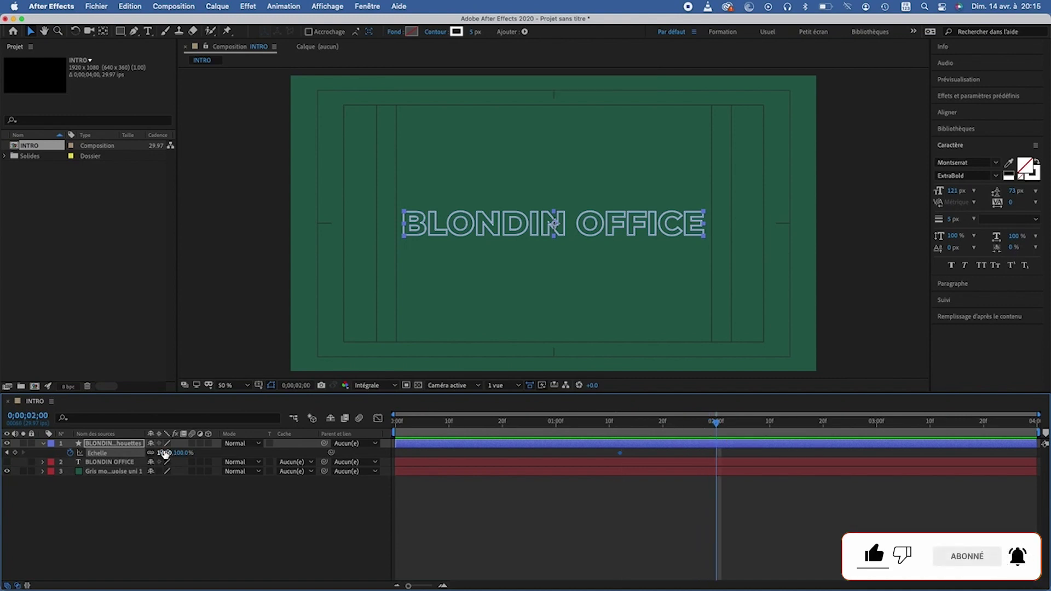
pyautogui.moveTo(163, 454); pyautogui.dragTo(185, 454)
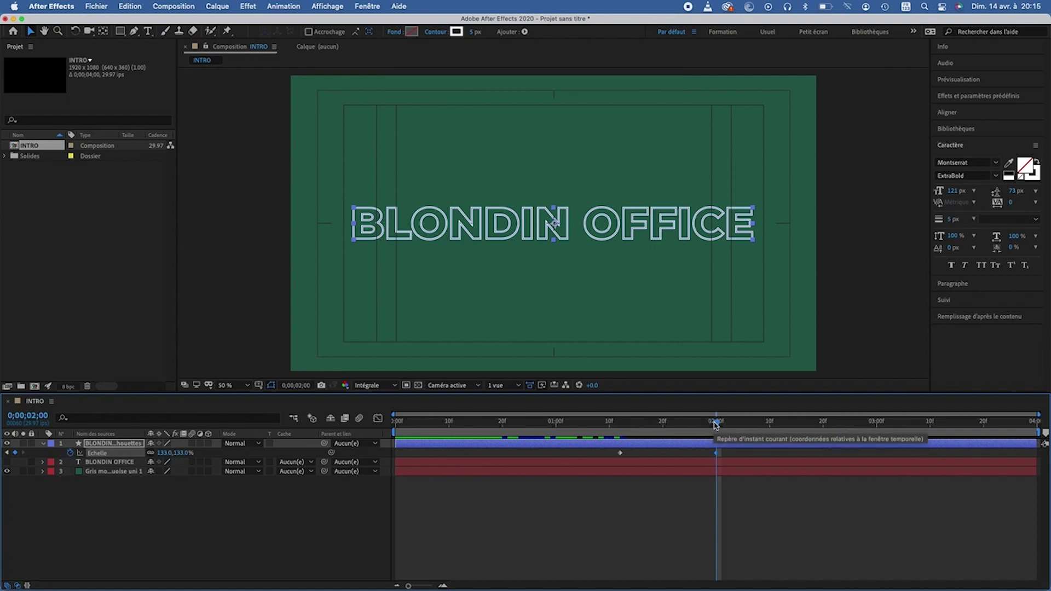
pyautogui.moveTo(702, 423); pyautogui.dragTo(389, 474)
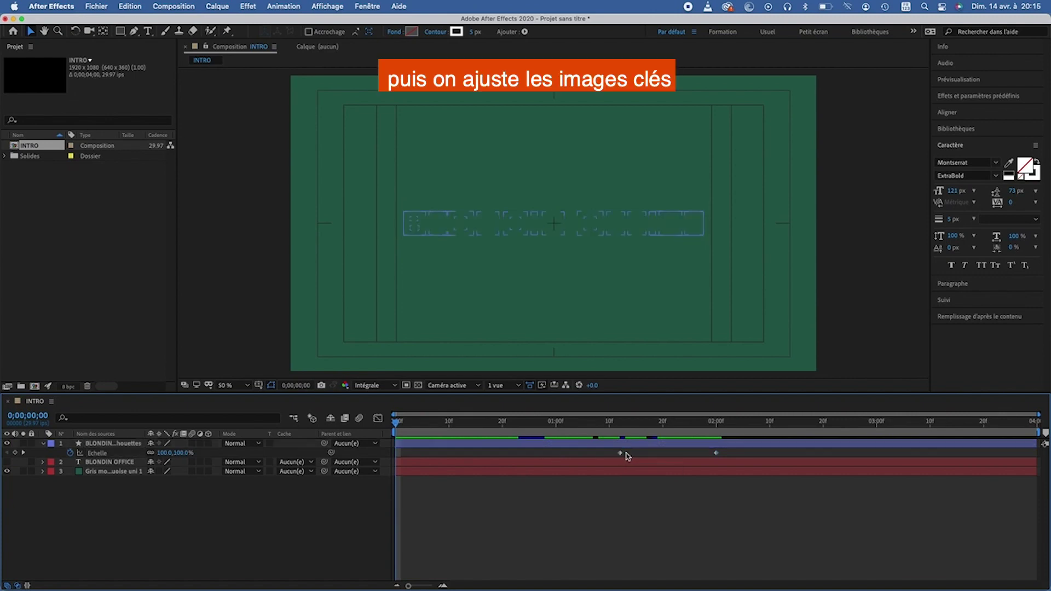
# - Move the first Scale keyframe to 0;00 so the scale-up starts with the composition
pyautogui.click(588, 423)
pyautogui.moveTo(588, 423)
pyautogui.mouseDown()
pyautogui.moveTo(607, 429)
pyautogui.moveTo(390, 444)
pyautogui.mouseUp()
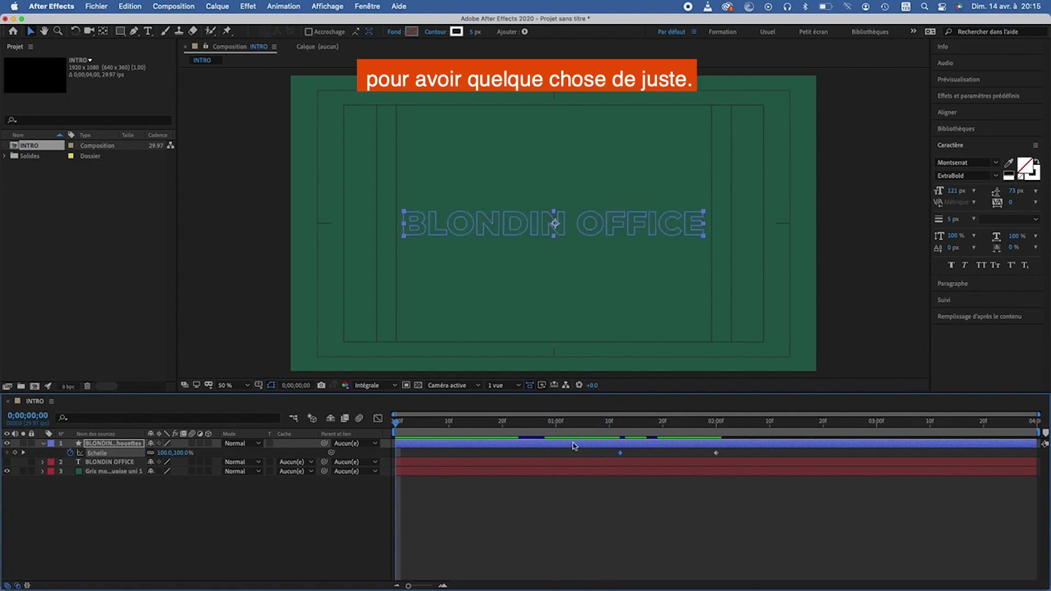
pyautogui.moveTo(615, 453); pyautogui.dragTo(418, 454)
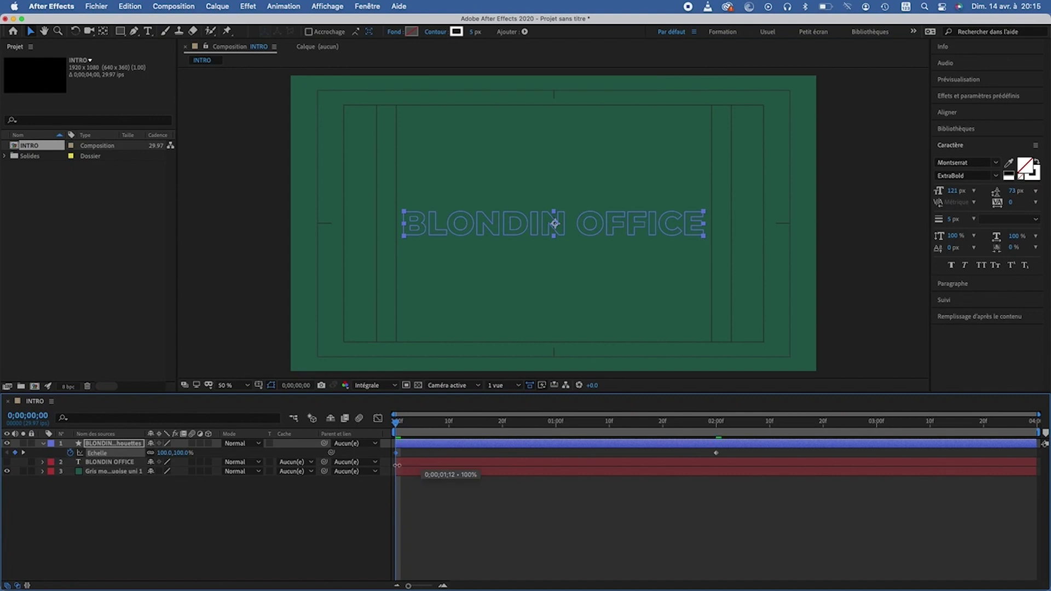
# - Preview the scale-up animation with the layer deselected
pyautogui.click(410, 454)
pyautogui.press('space')
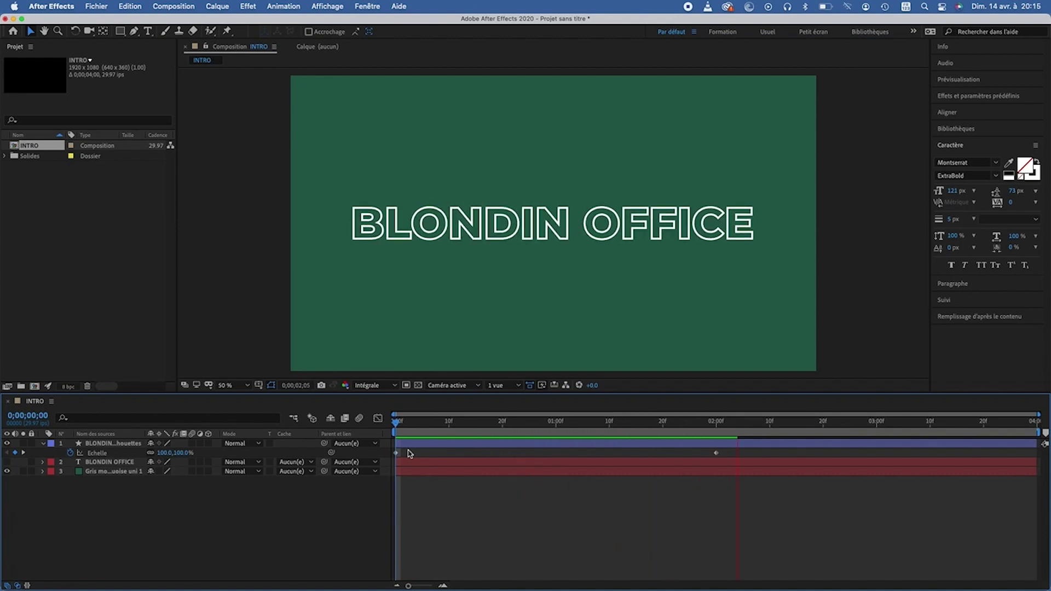
pyautogui.press('space')
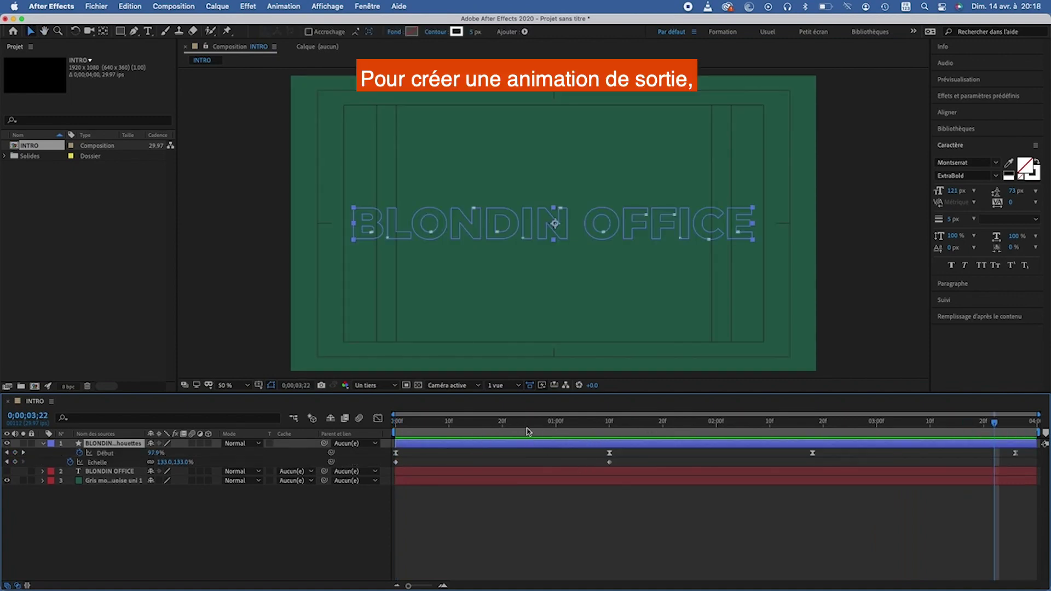
# - Paste copies of both Scale keyframes at 2;18 and nudge the last one slightly earlier
pyautogui.moveTo(621, 459); pyautogui.dragTo(497, 466)
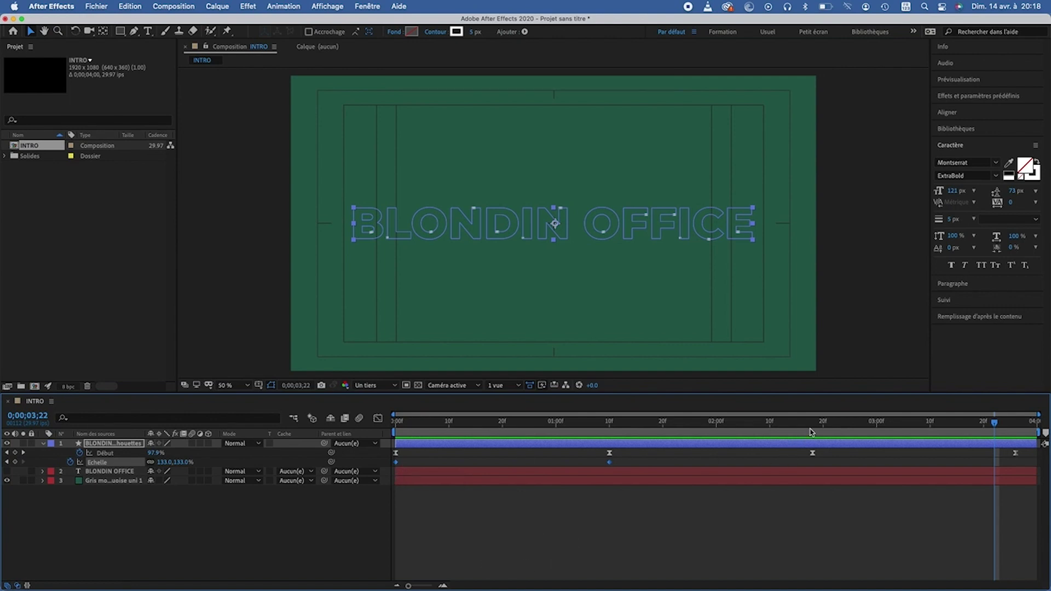
pyautogui.click(812, 425)
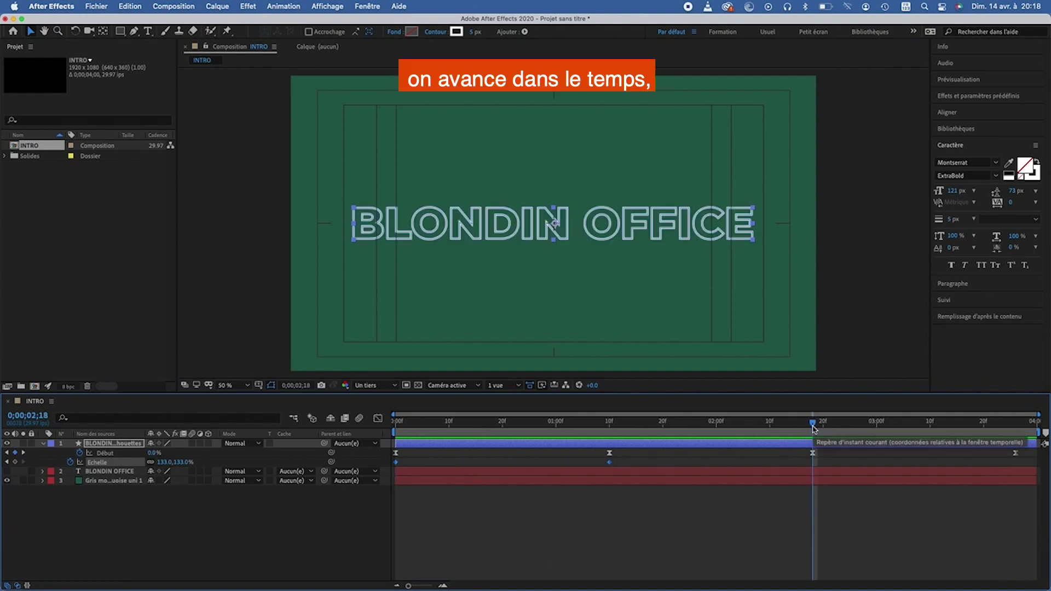
pyautogui.press('super+v')
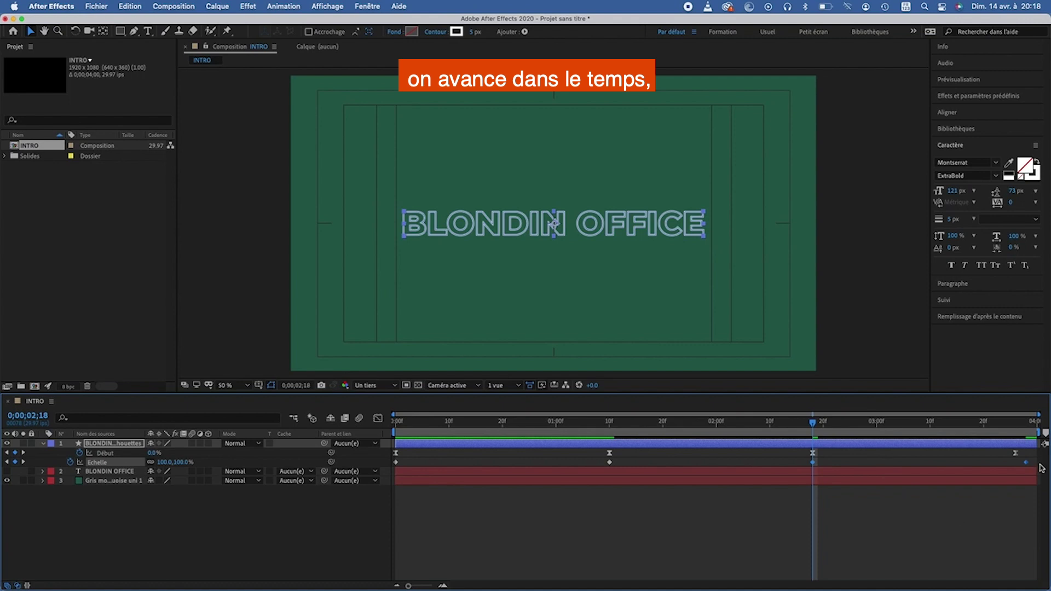
pyautogui.click(1032, 466)
pyautogui.moveTo(1027, 464); pyautogui.dragTo(1017, 463)
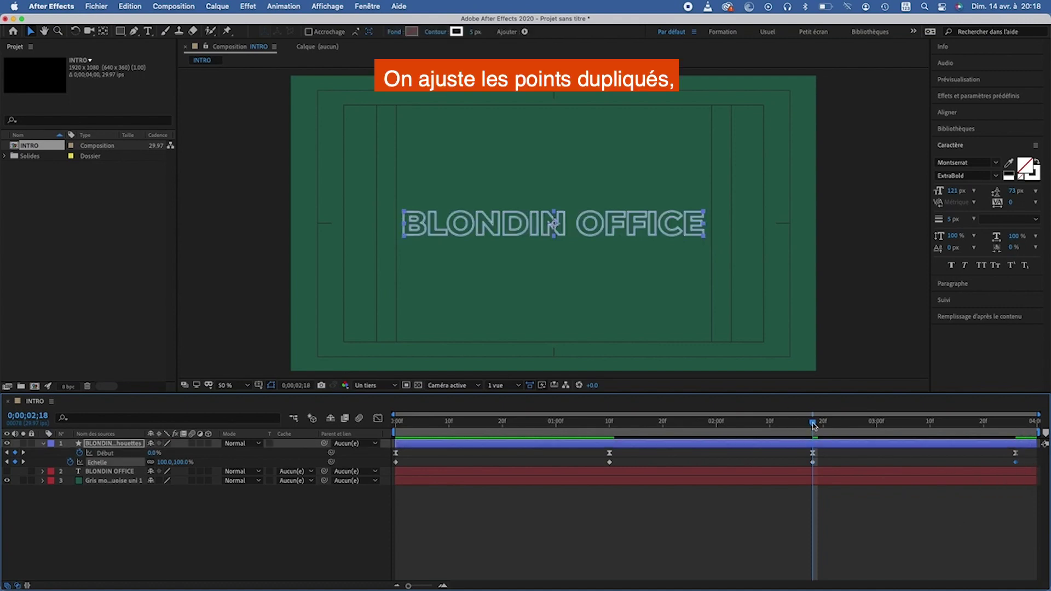
pyautogui.moveTo(801, 464); pyautogui.dragTo(1017, 465)
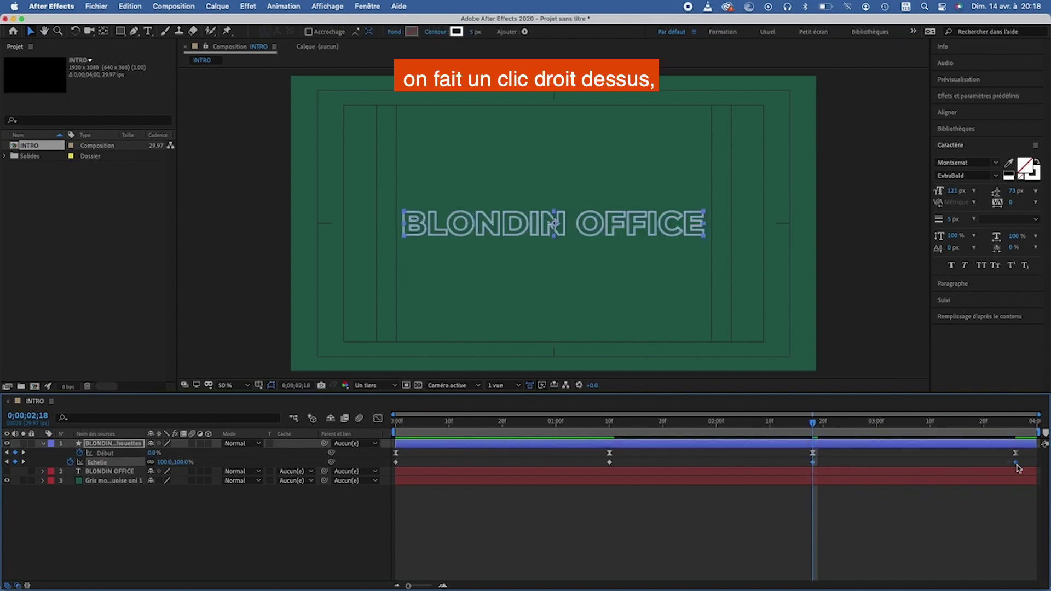
# - Time-reverse the pasted exit Scale keyframes so the text shrinks back out
pyautogui.rightClick(1017, 466)
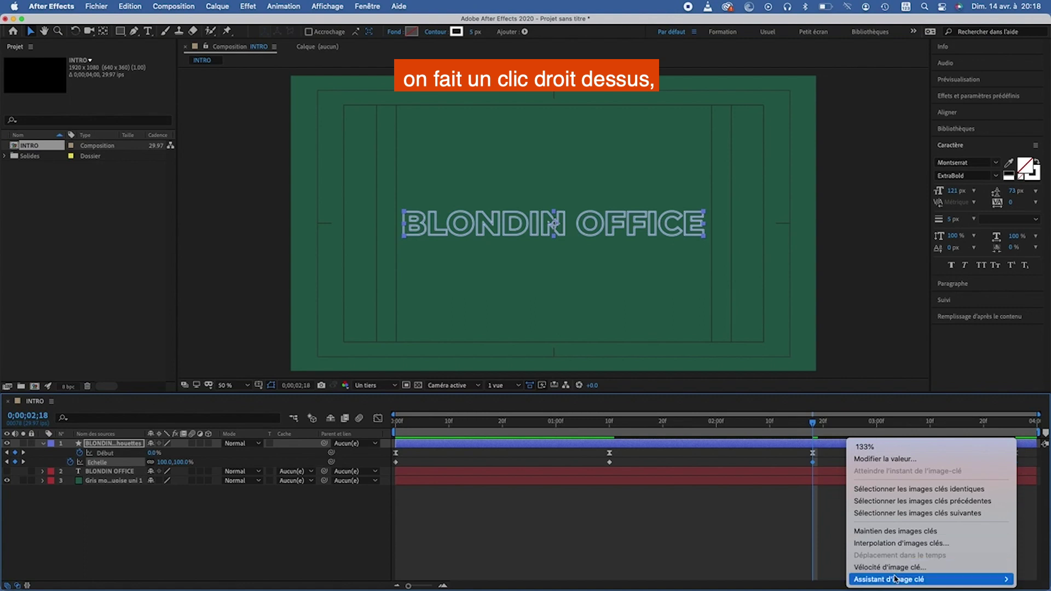
pyautogui.moveTo(925, 580)
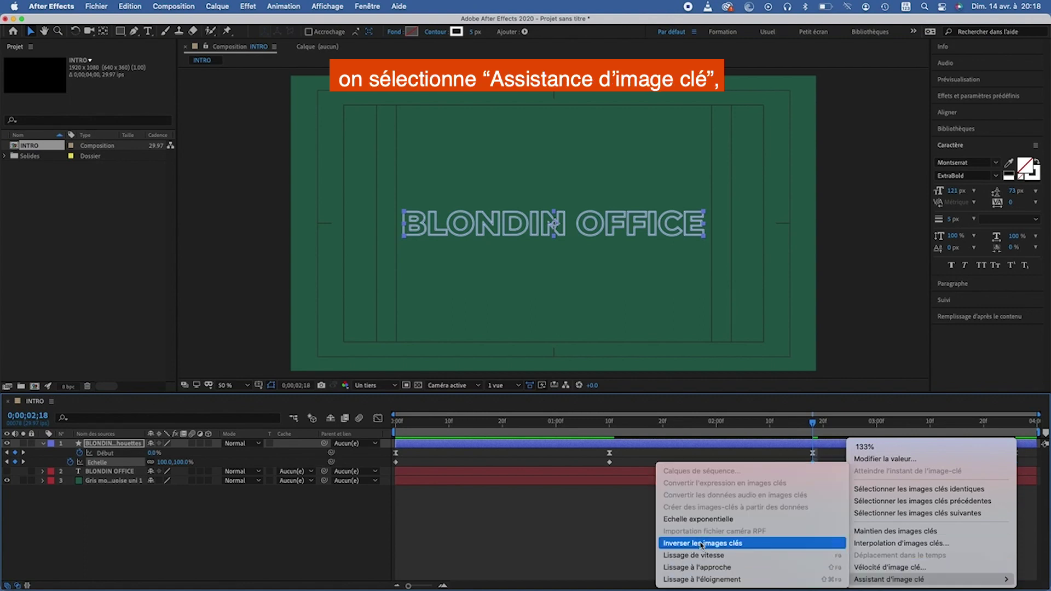
pyautogui.click(701, 543)
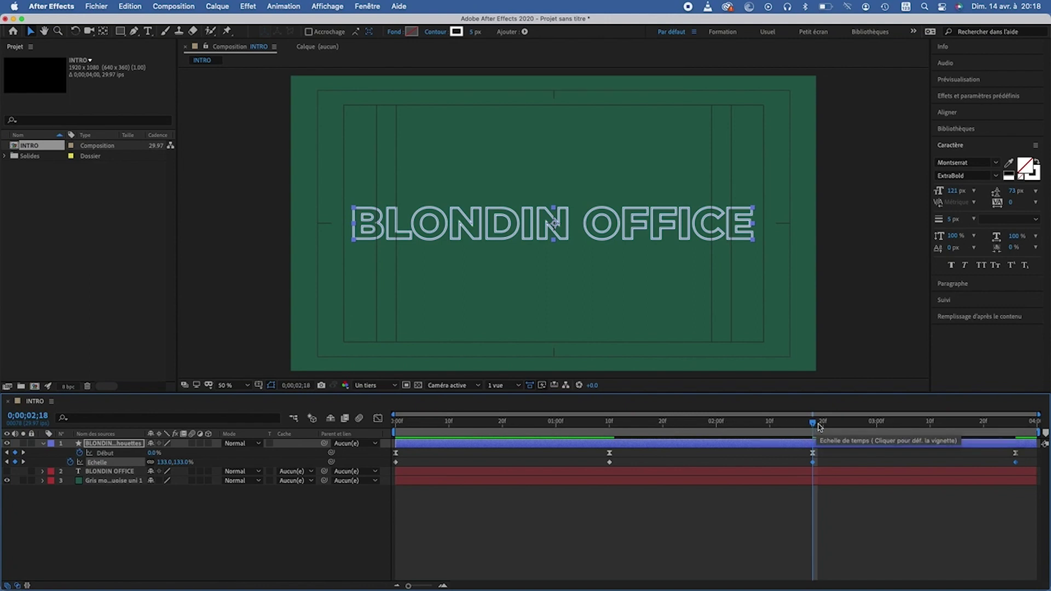
# - Apply Easy Ease to all four Scale keyframes and preview the result
pyautogui.click(1027, 468)
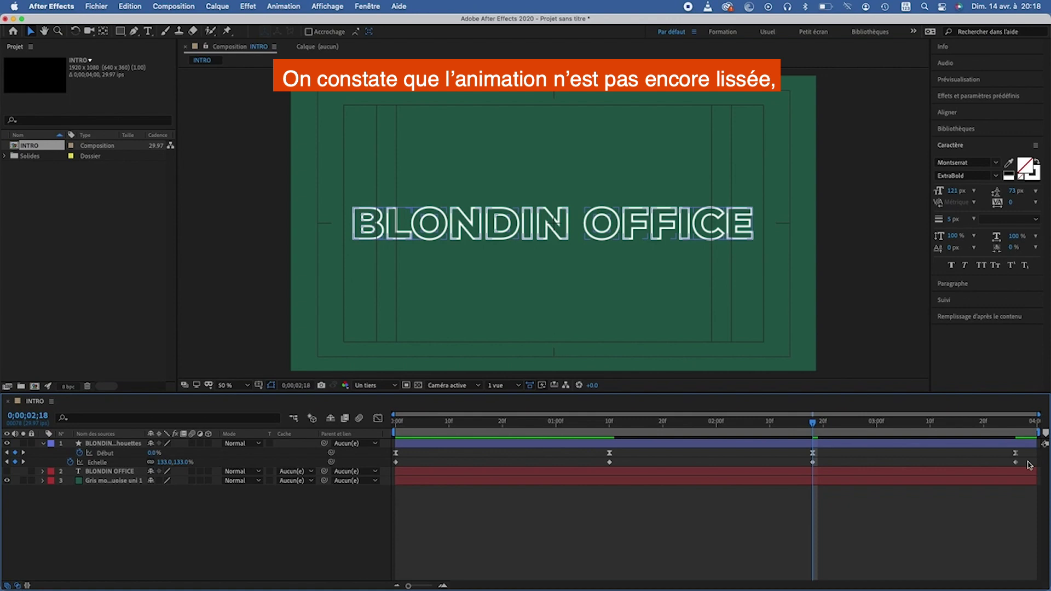
pyautogui.moveTo(1028, 466); pyautogui.dragTo(379, 468)
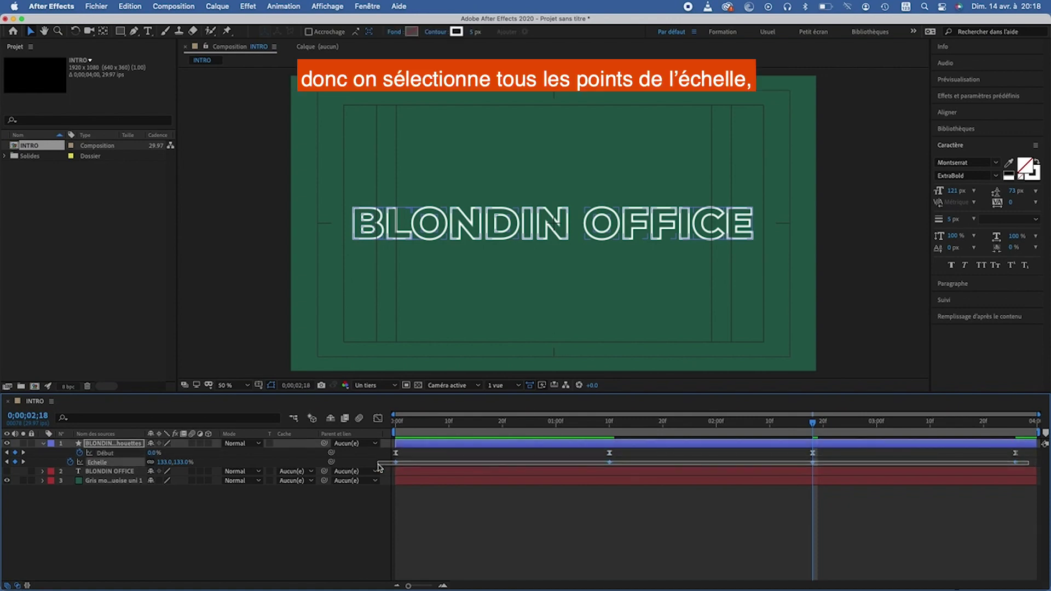
pyautogui.rightClick(610, 464)
pyautogui.moveTo(710, 584)
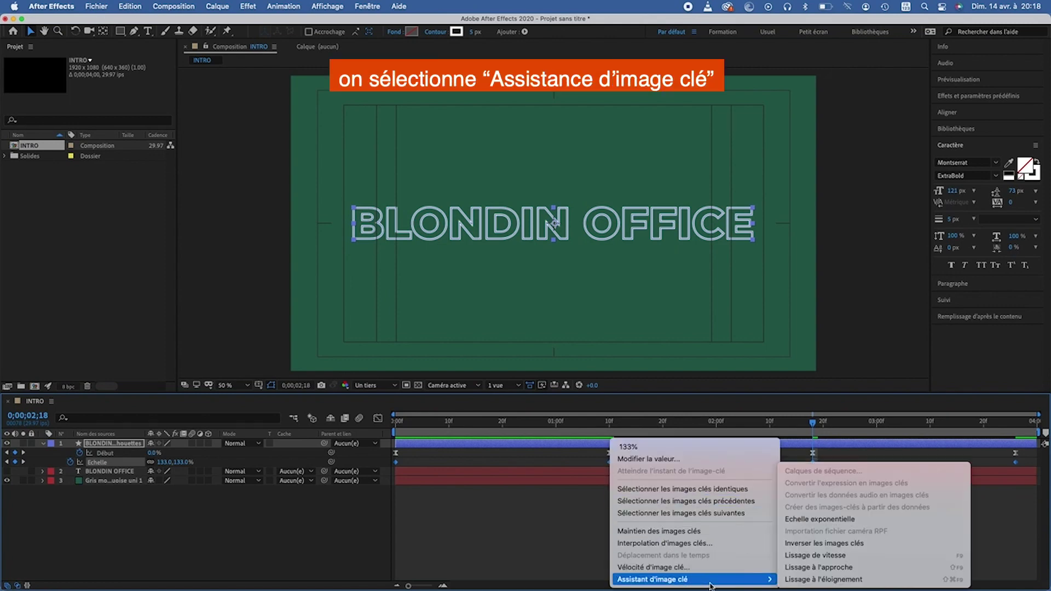
pyautogui.click(812, 555)
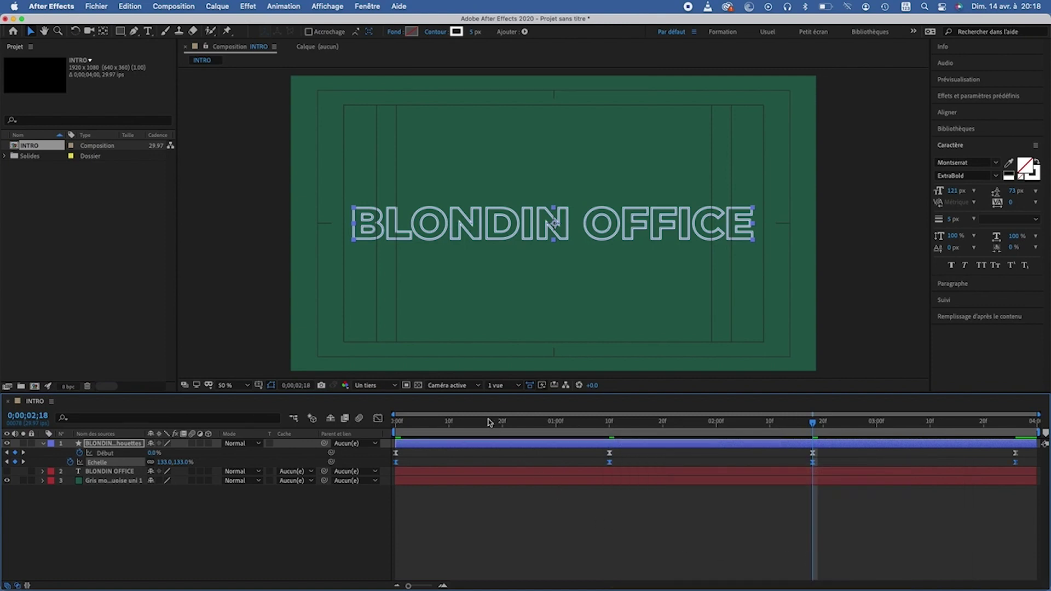
pyautogui.press('space')
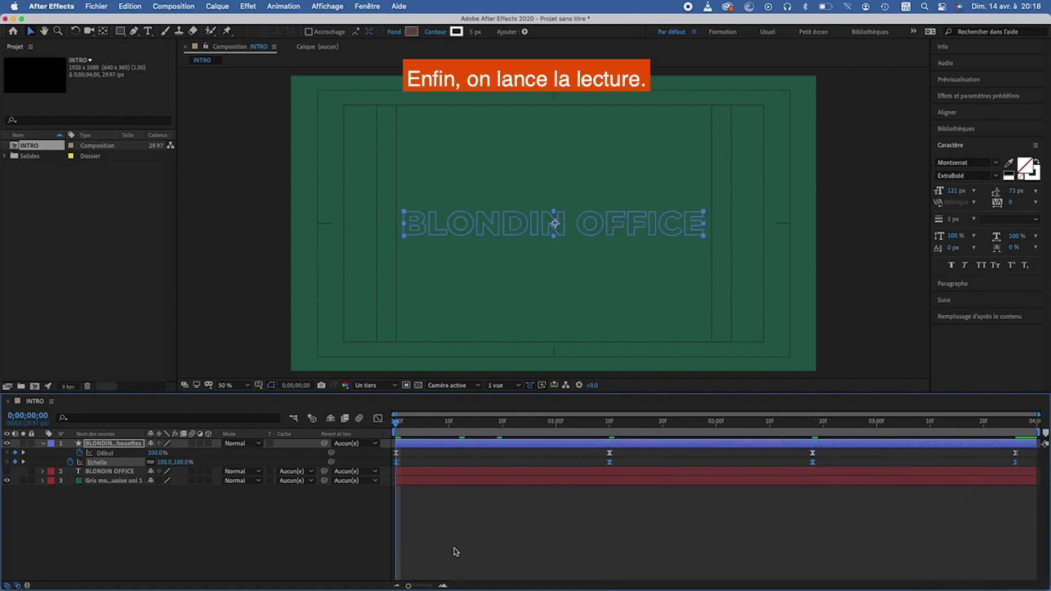
# - Preview the full INTRO composition from the start with nothing selected
pyautogui.click(459, 536)
pyautogui.press('space')
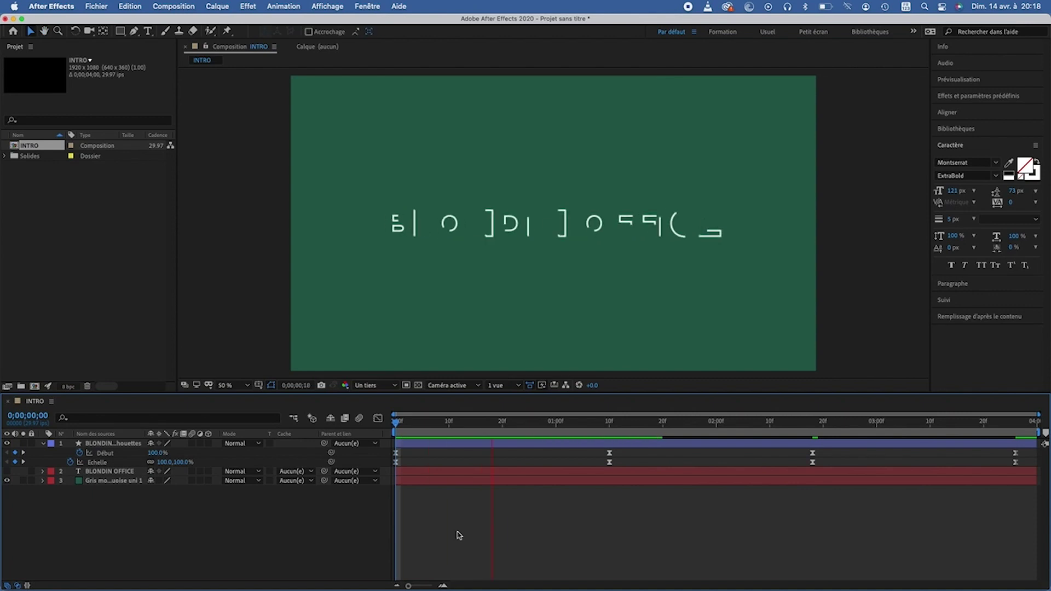